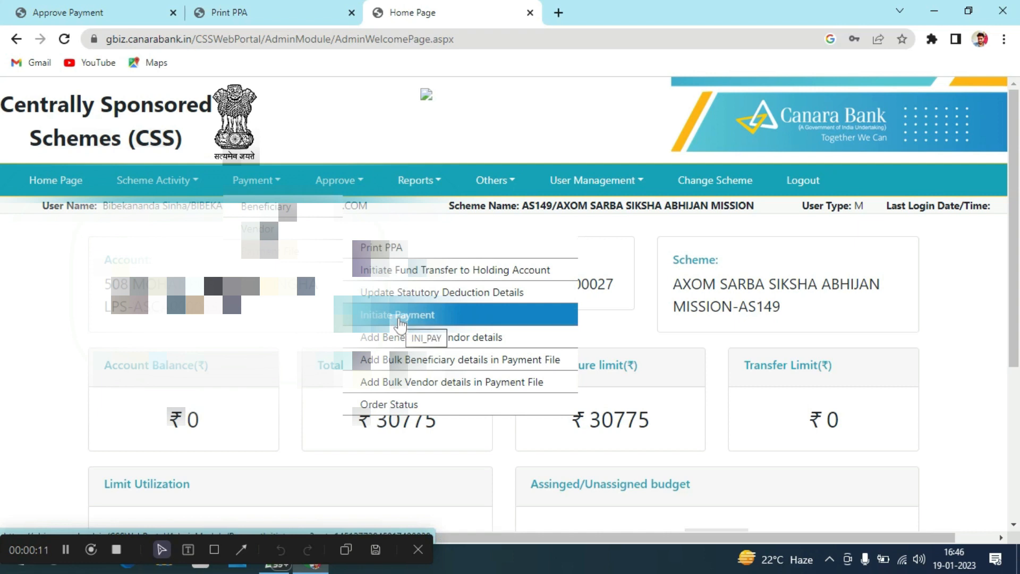
Choose Initiate Payment from the Payment menu on the home page
{"action": "left_click", "coordinate": [399, 320]}
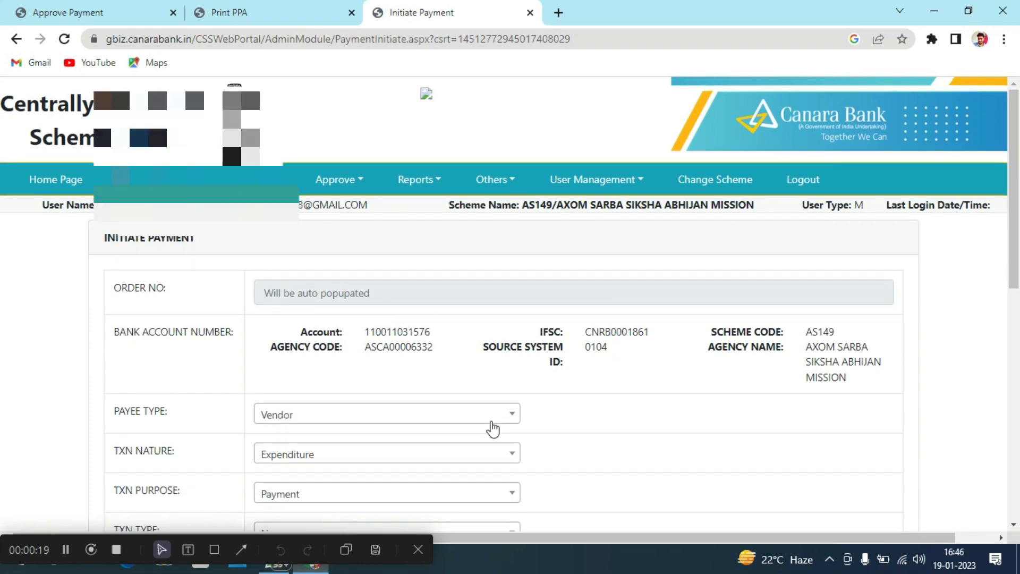
Enter narration 'PAYMENTS FOR SPORTS GRANT' and sanction number 'SSA/508/01'
{"action": "scroll", "coordinate": [493, 427], "scroll_direction": "down", "scroll_amount": 5}
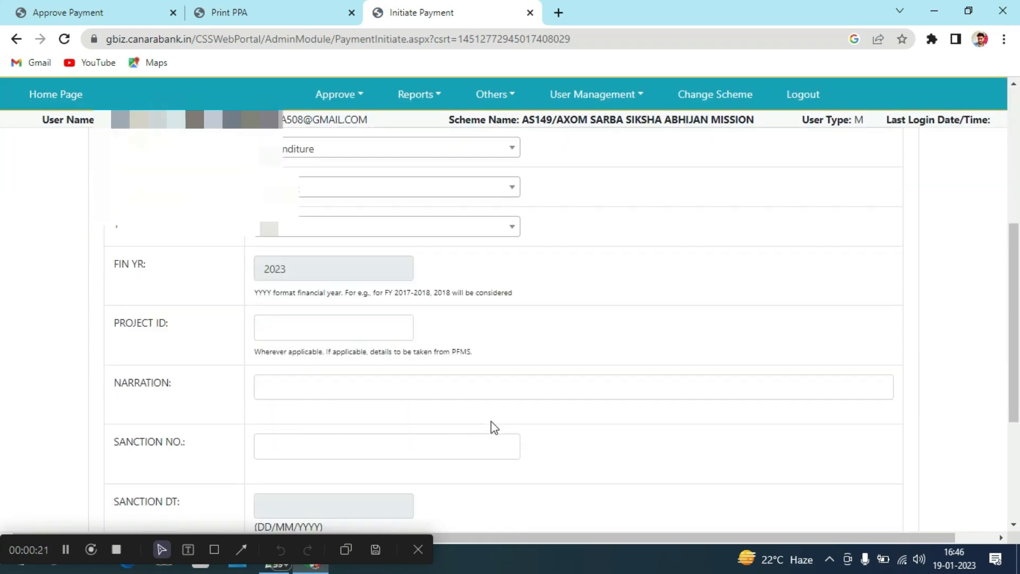
{"action": "scroll", "coordinate": [491, 422], "scroll_direction": "down", "scroll_amount": 1}
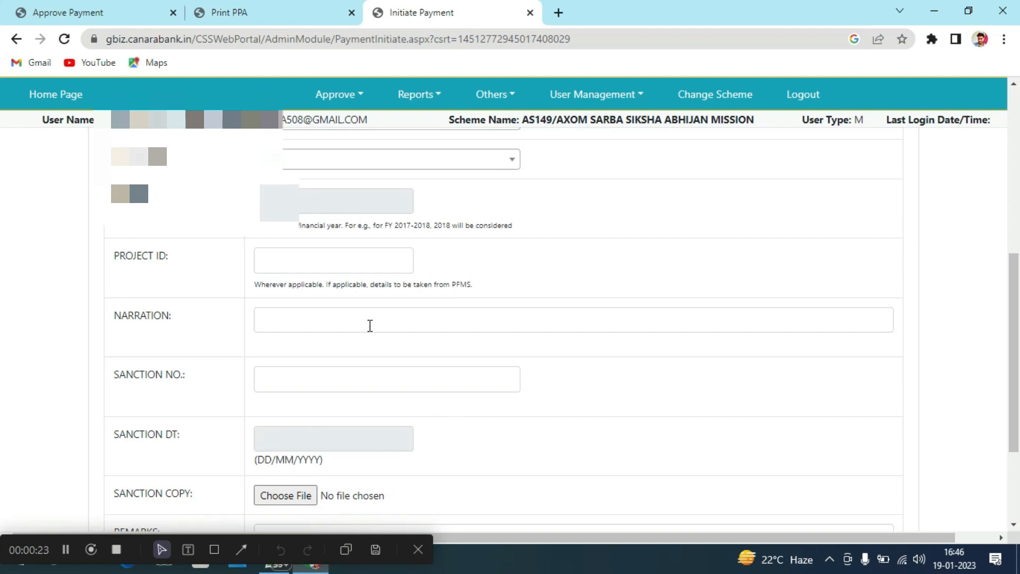
{"action": "left_click", "coordinate": [370, 326]}
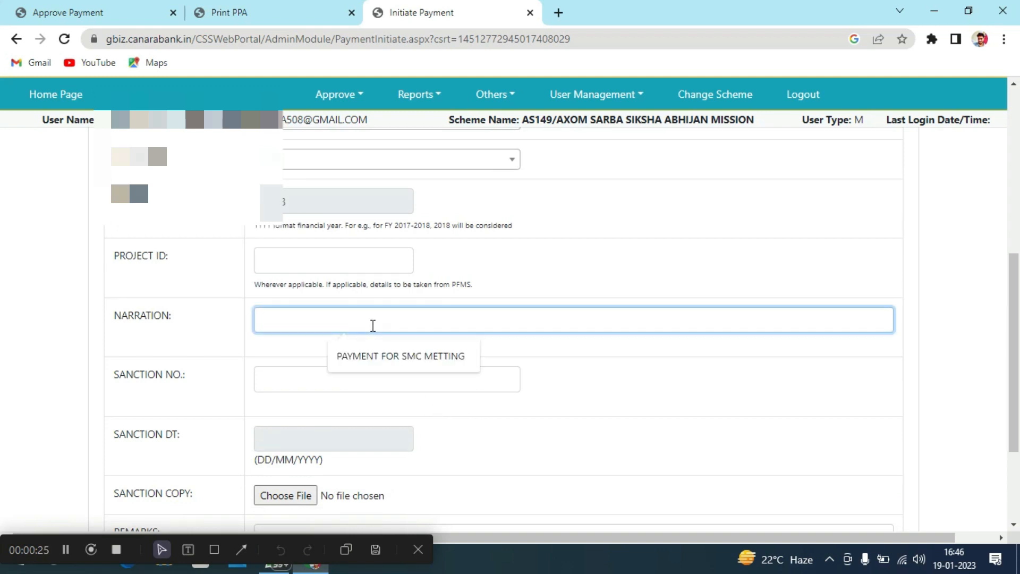
{"action": "type", "text": "PAYMENTS"}
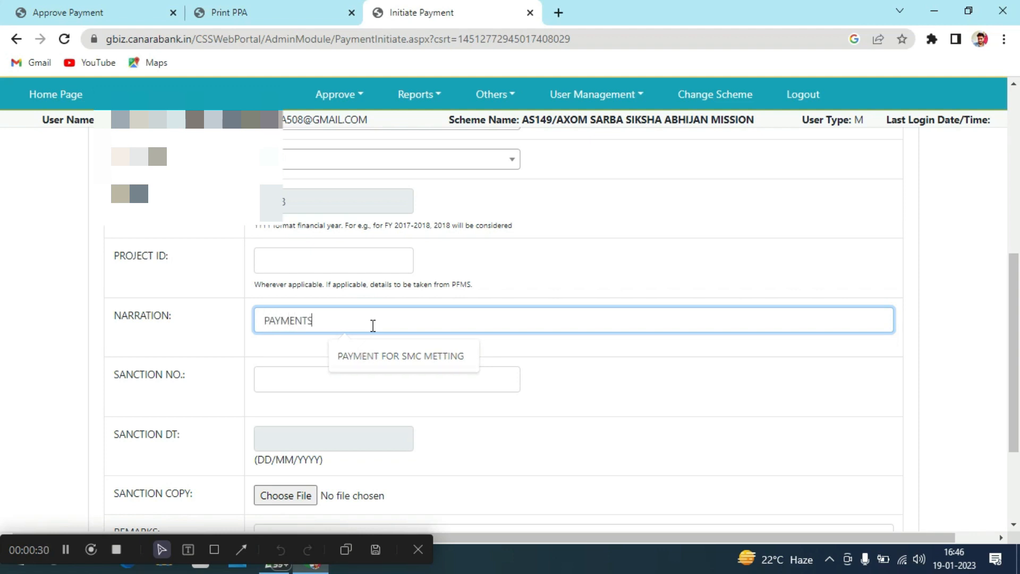
{"action": "type", "text": " FOR "}
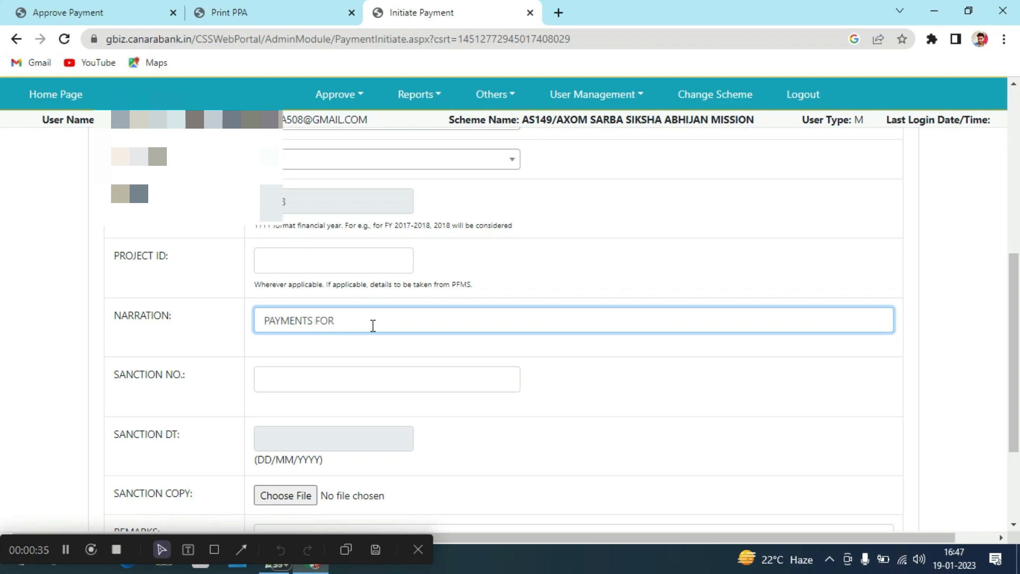
{"action": "type", "text": "SPORTS GRANT"}
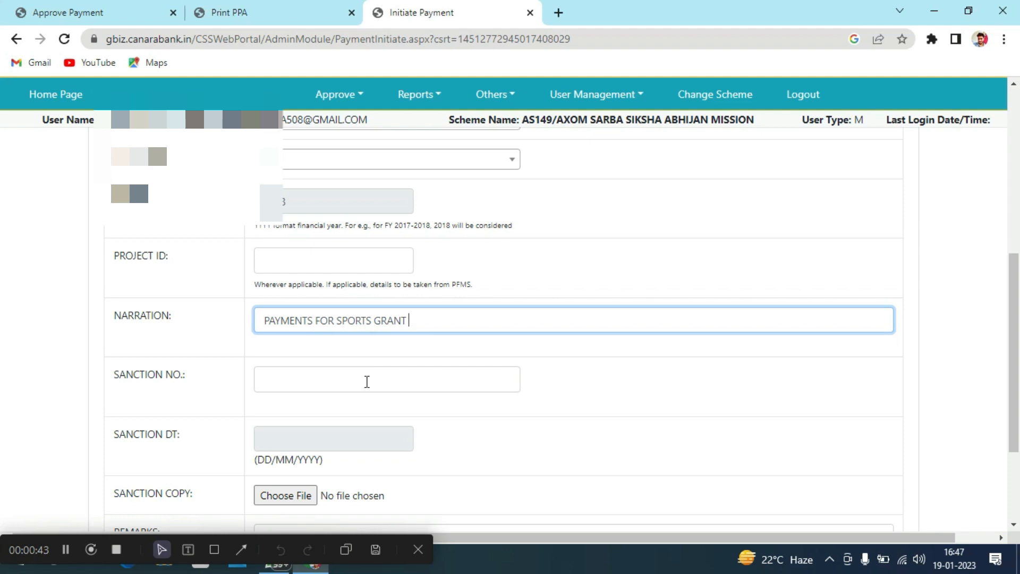
{"action": "left_click", "coordinate": [368, 383]}
{"action": "type", "text": "SS"}
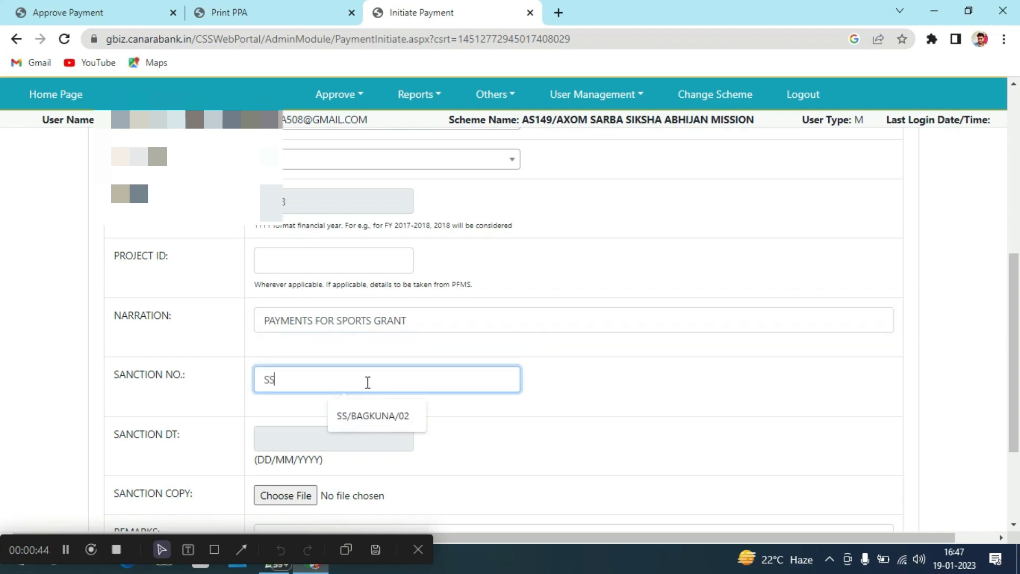
{"action": "type", "text": "A/"}
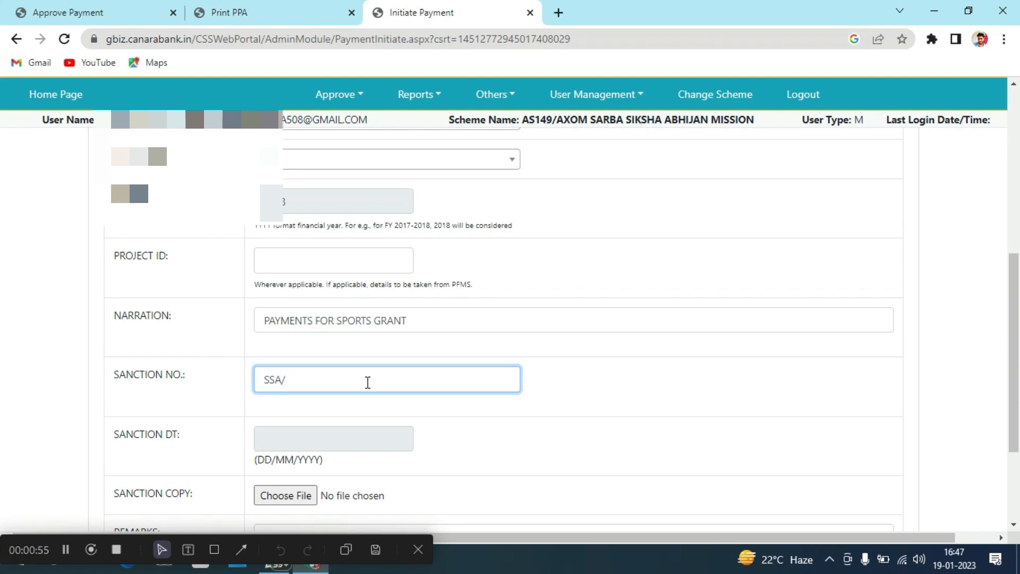
{"action": "type", "text": "508/01"}
Set the sanction date to today, 19/01/2023, using the calendar
{"action": "left_click", "coordinate": [337, 444]}
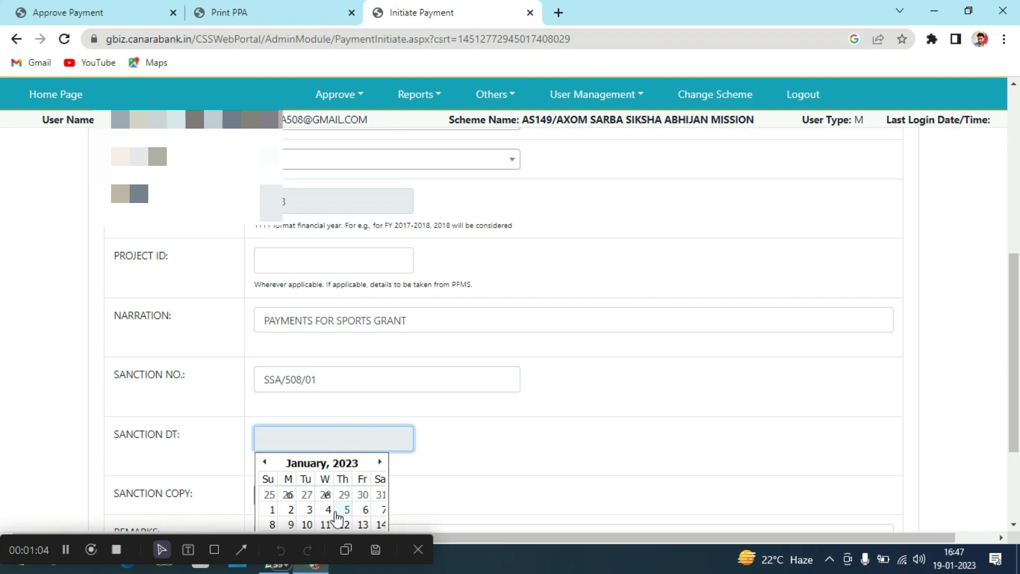
{"action": "scroll", "coordinate": [337, 518], "scroll_direction": "down", "scroll_amount": 2}
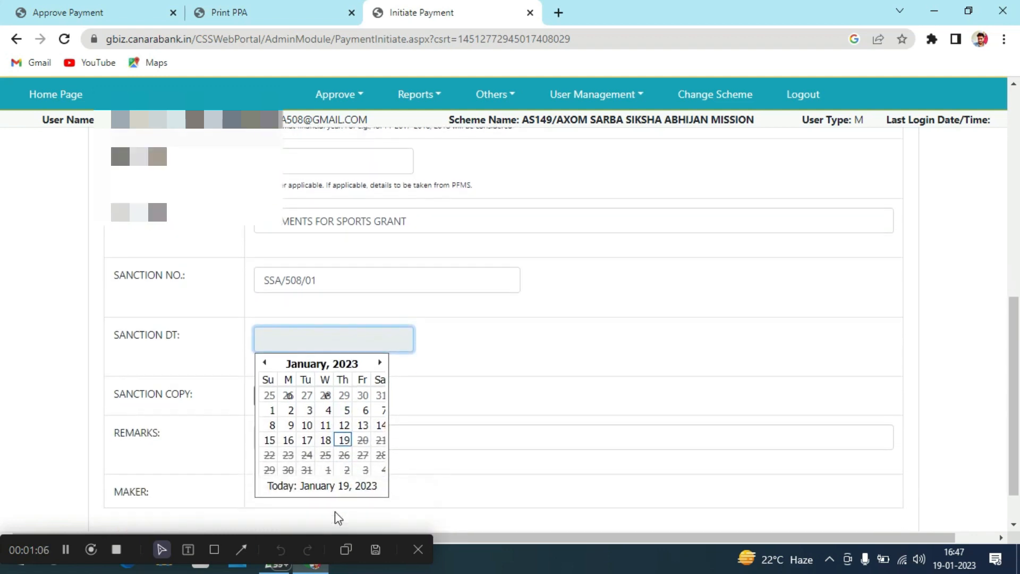
{"action": "left_click", "coordinate": [335, 468]}
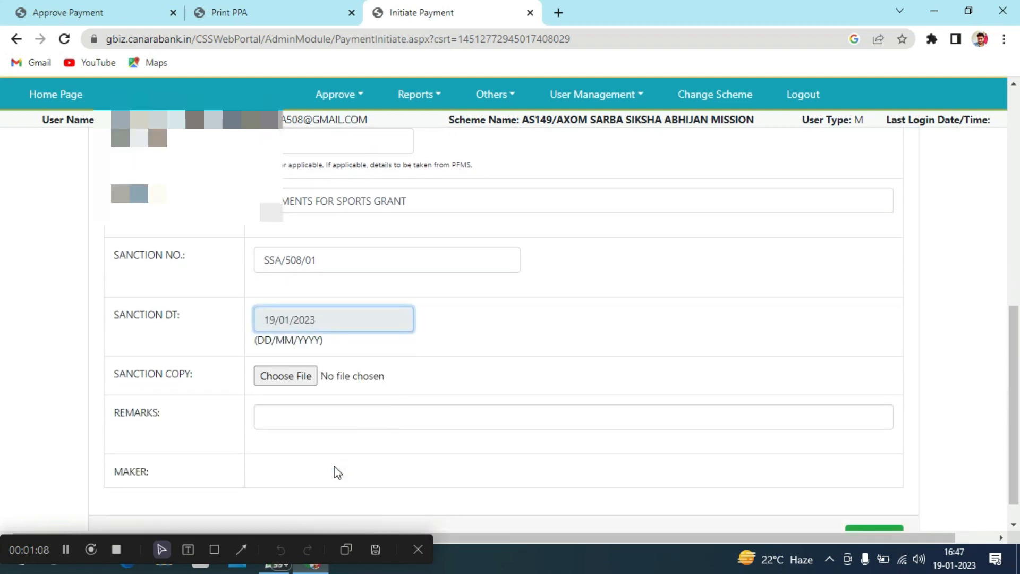
Enter remarks 'PAYMENTS FOR SPORTS GRANT TO AROSHI TRADING'
{"action": "left_click", "coordinate": [329, 416]}
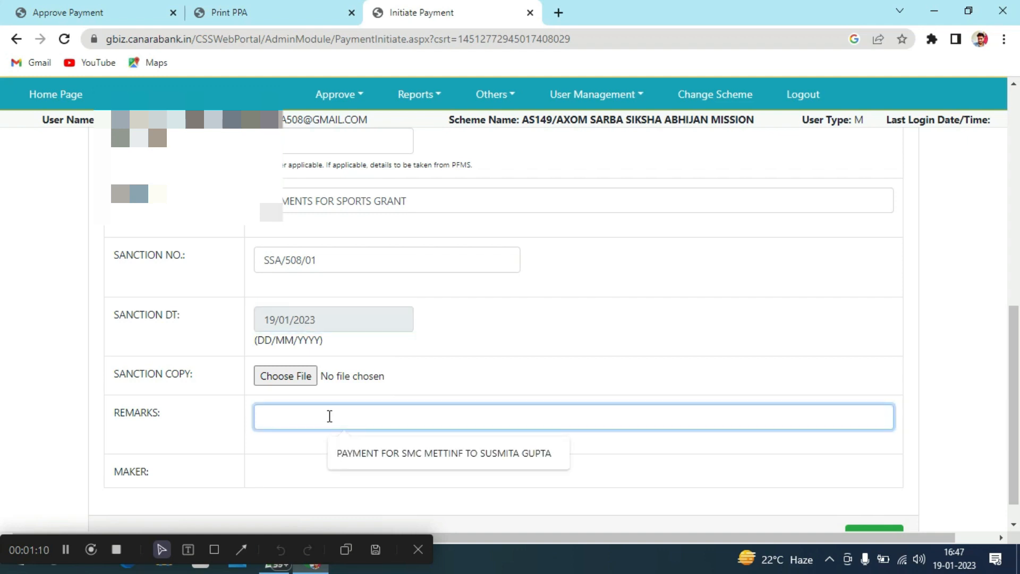
{"action": "type", "text": "PAYMENTS FOR "}
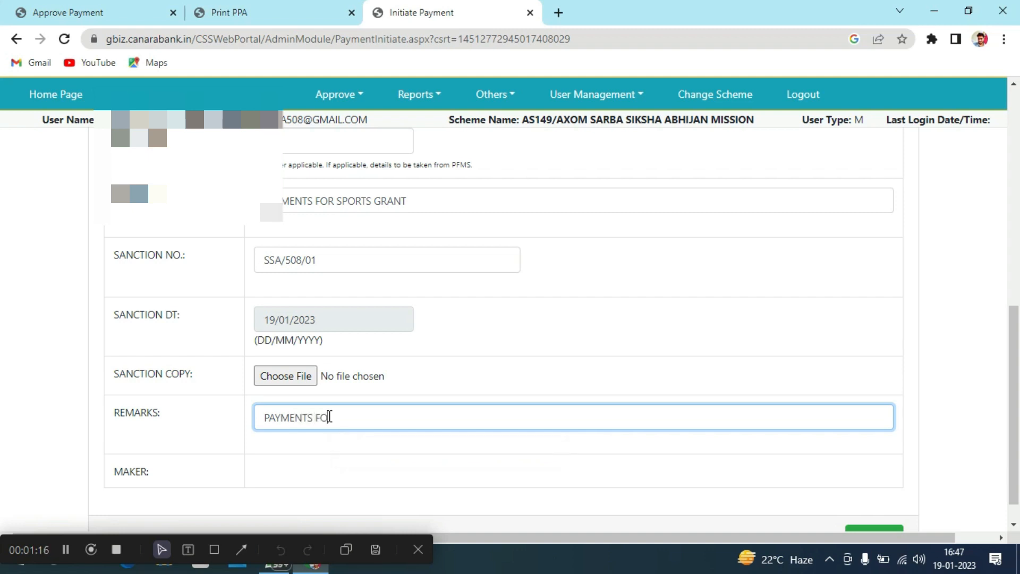
{"action": "type", "text": "SP"}
{"action": "type", "text": "O"}
{"action": "key", "text": "BackSpace"}
{"action": "type", "text": "PORTS GRANT TO"}
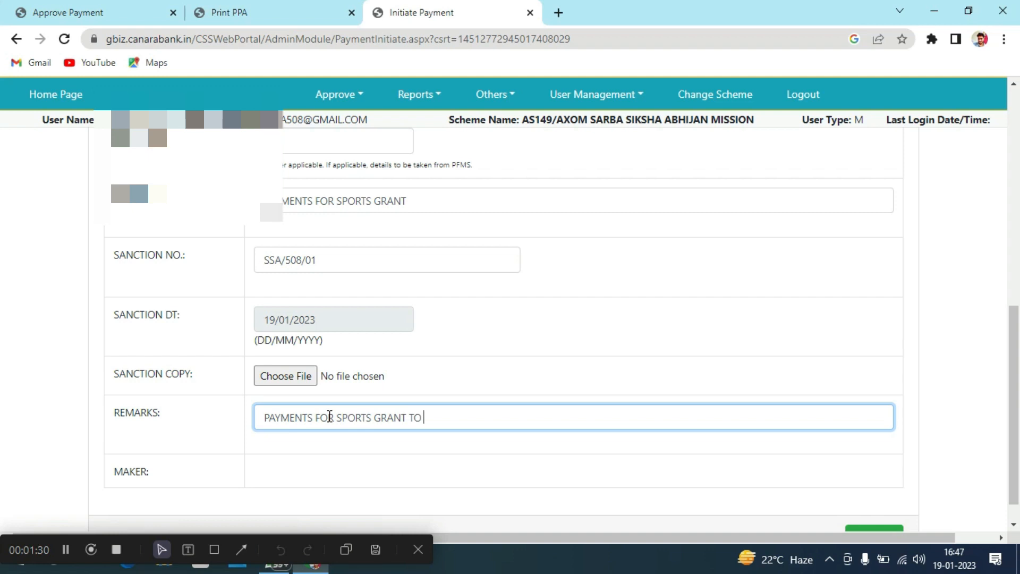
{"action": "type", "text": " AROSHI"}
{"action": "type", "text": "TRAD"}
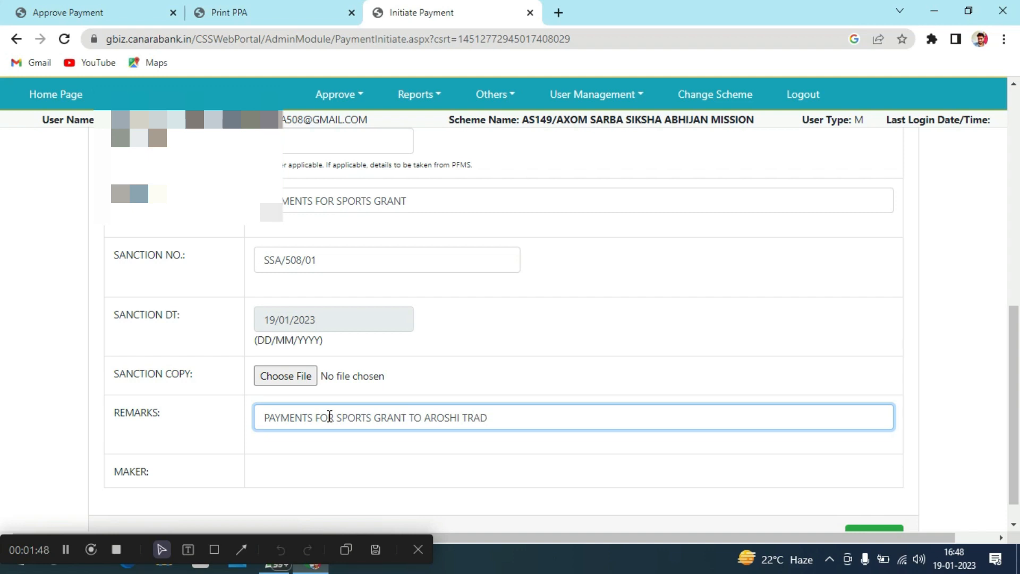
{"action": "type", "text": "ING"}
{"action": "scroll", "coordinate": [329, 416], "scroll_direction": "down", "scroll_amount": 1}
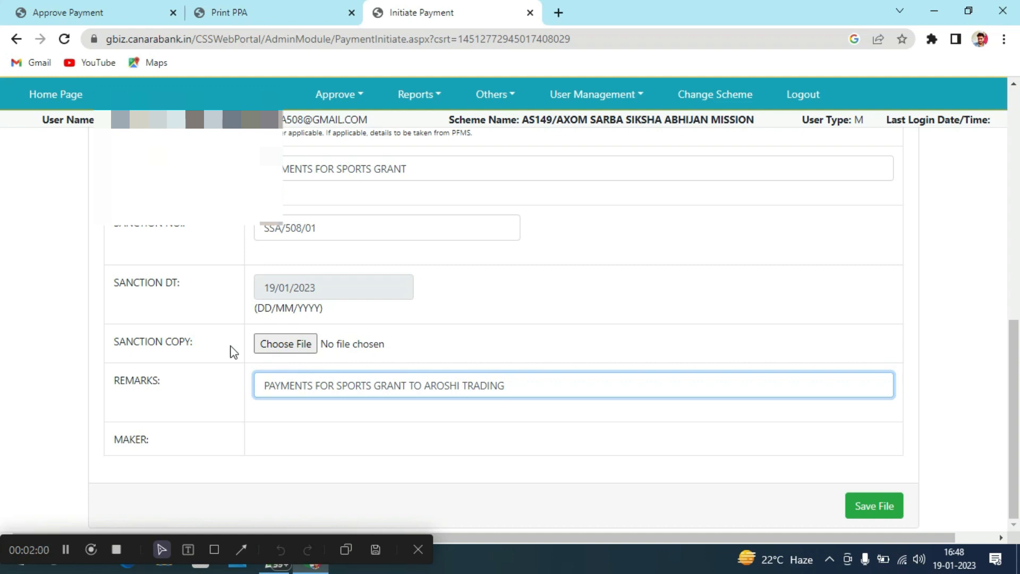
Save the payment file, dismiss the success message, and proceed to beneficiary/vendor selection
{"action": "left_click", "coordinate": [866, 510]}
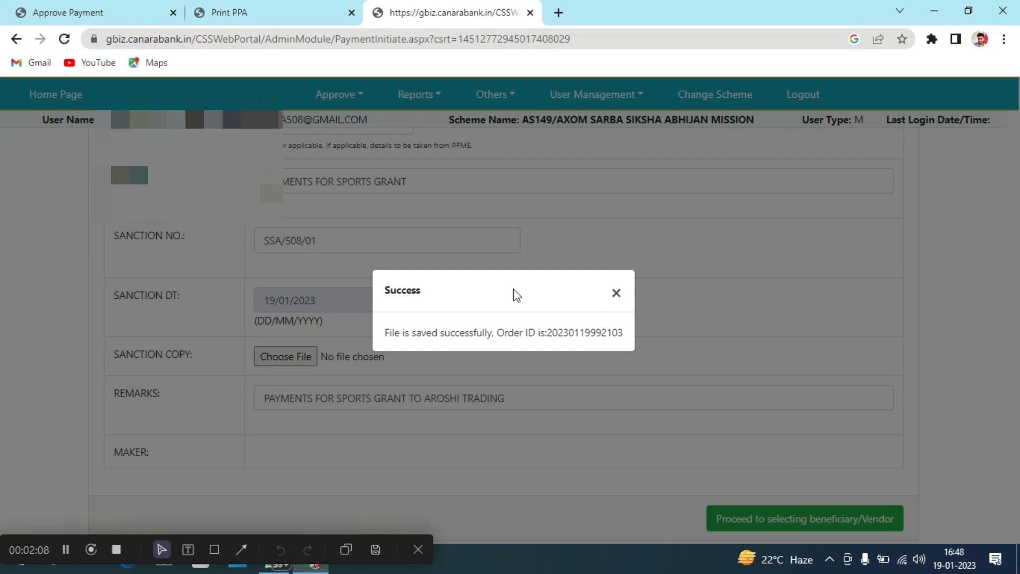
{"action": "left_click", "coordinate": [617, 293]}
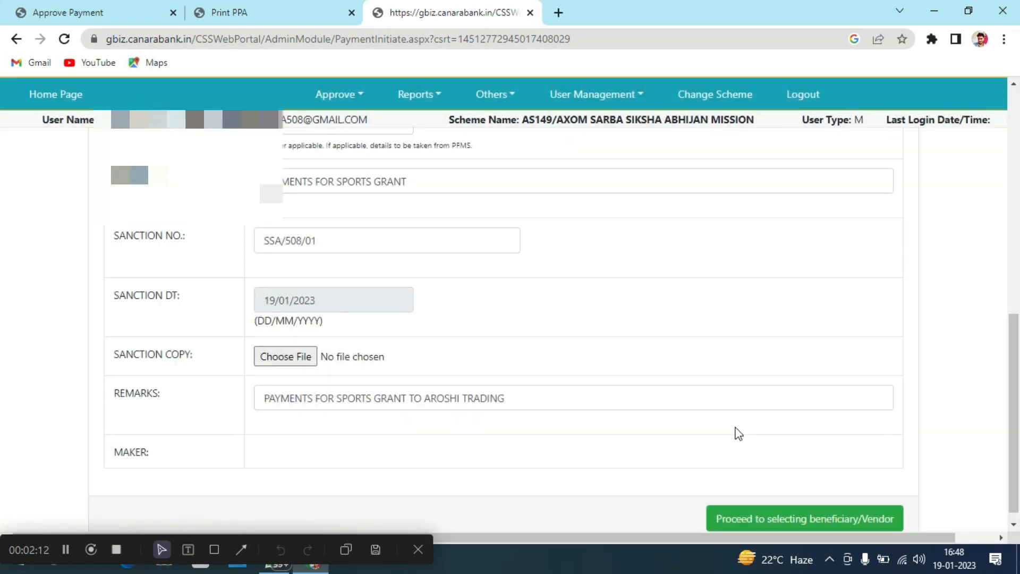
{"action": "scroll", "coordinate": [737, 432], "scroll_direction": "down", "scroll_amount": 1}
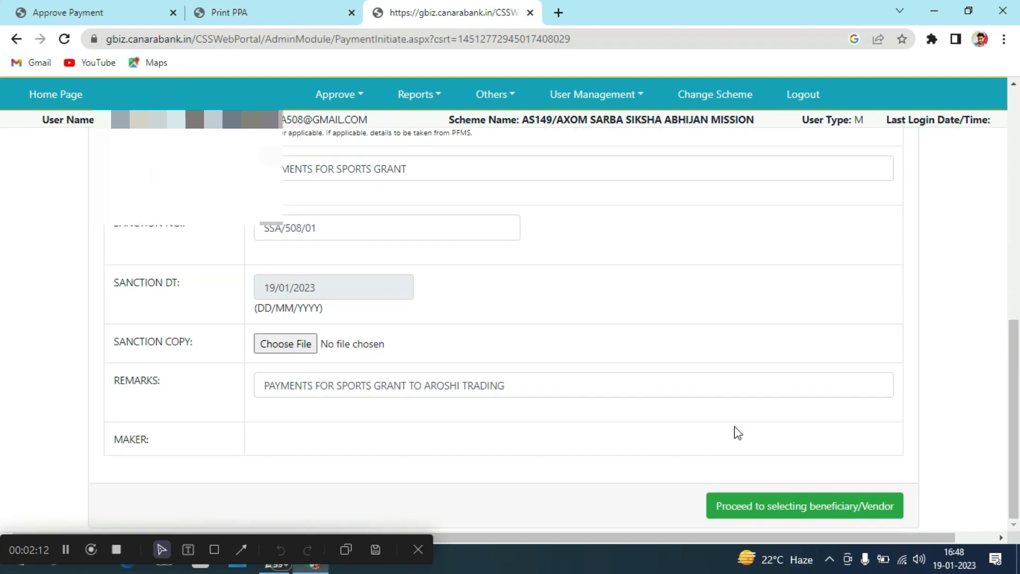
{"action": "left_click", "coordinate": [793, 507]}
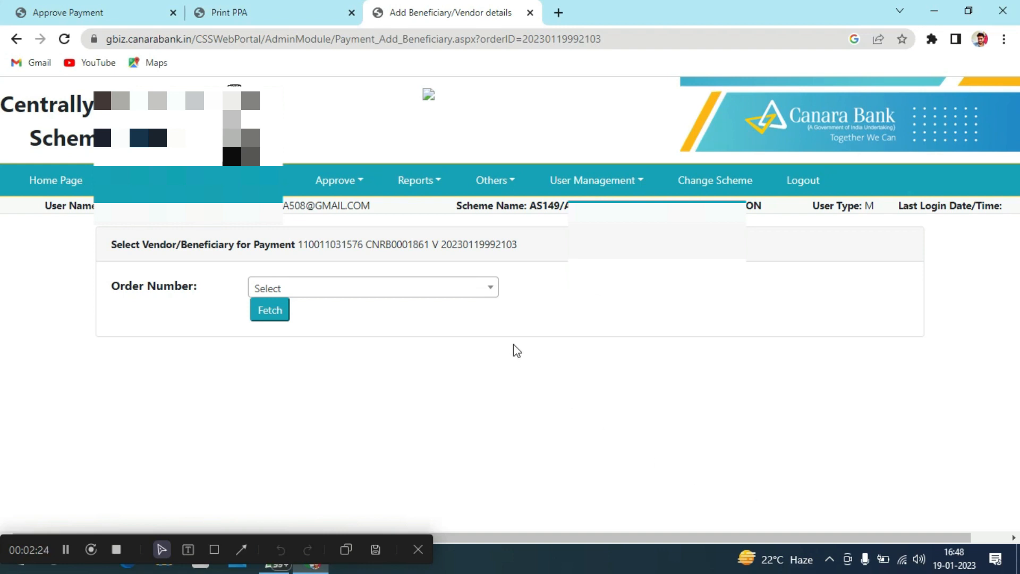
{"action": "left_click", "coordinate": [485, 293]}
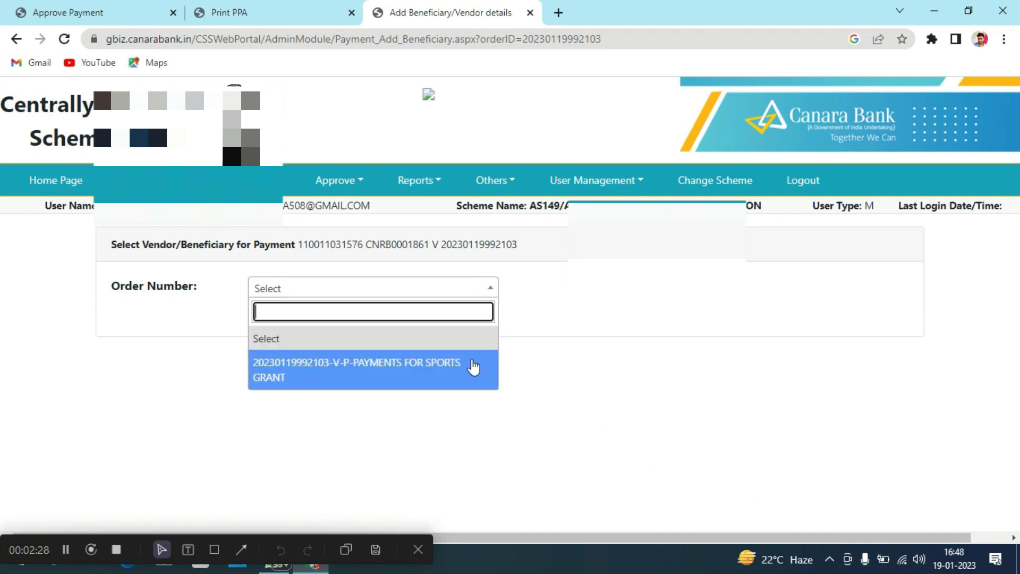
{"action": "left_click", "coordinate": [473, 366]}
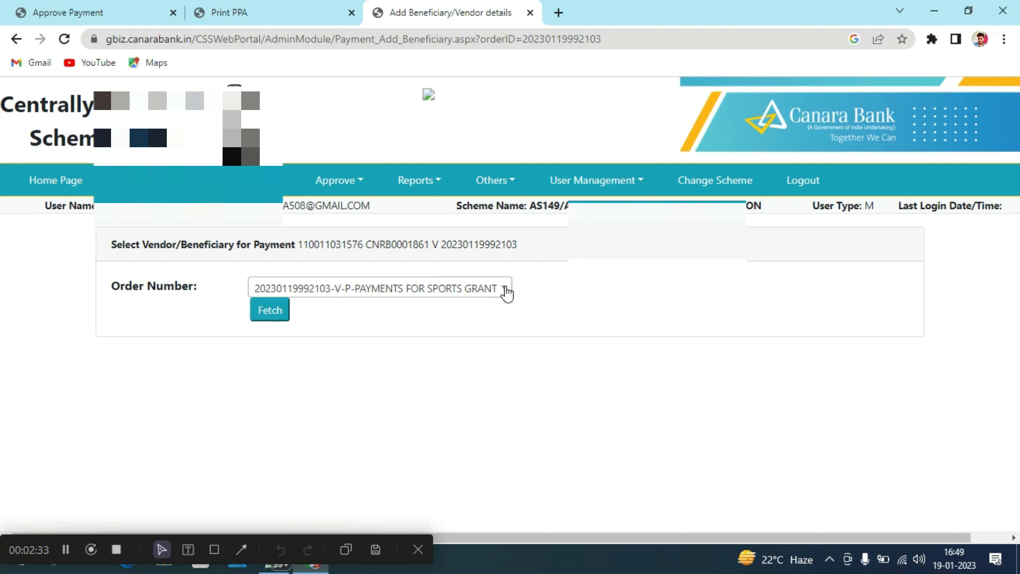
{"action": "left_click", "coordinate": [504, 289]}
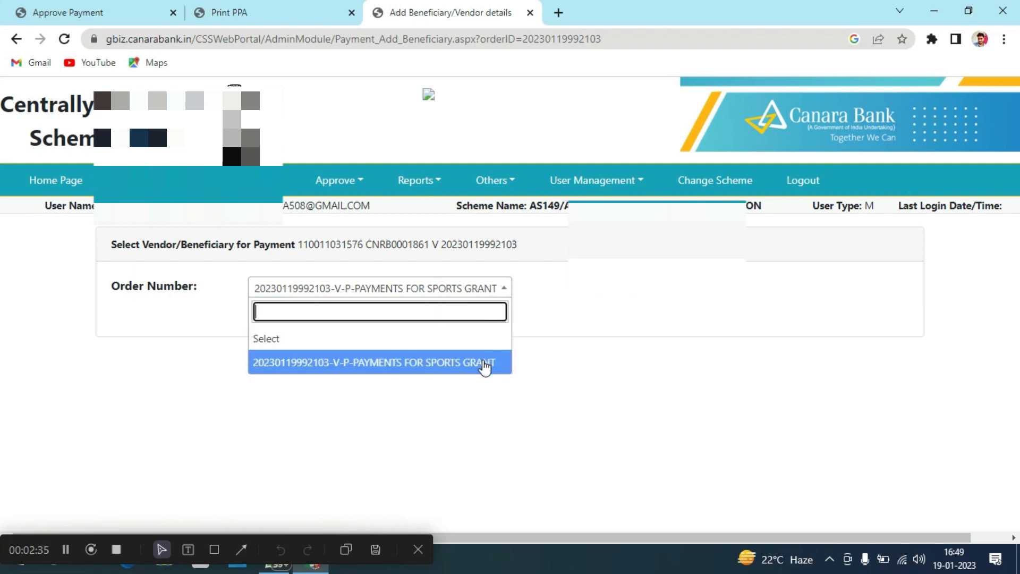
{"action": "left_click", "coordinate": [485, 366]}
{"action": "left_click", "coordinate": [270, 310]}
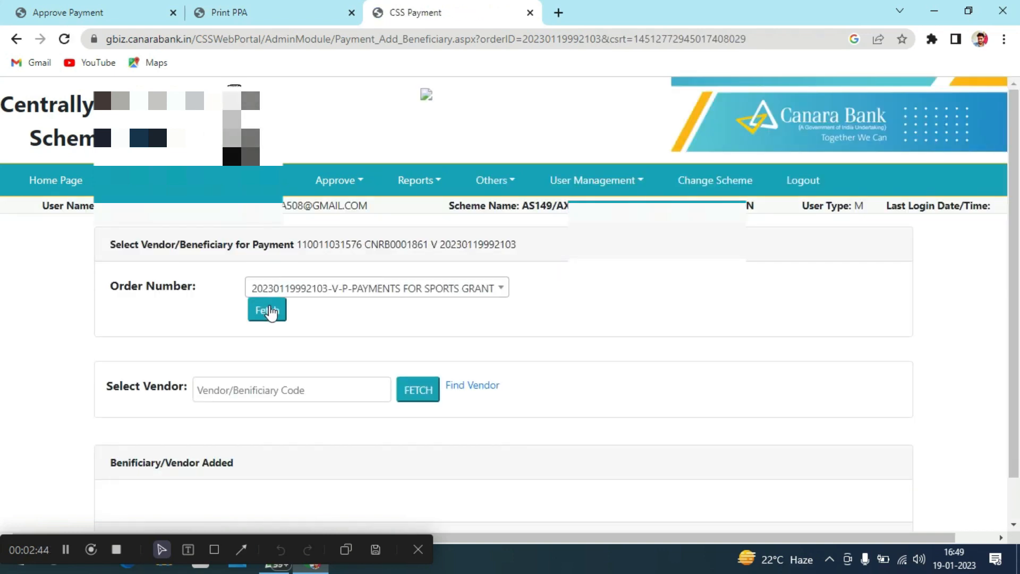
Enter the vendor's beneficiary code and fetch AROSHI TRADING's details
{"action": "scroll", "coordinate": [275, 387], "scroll_direction": "down", "scroll_amount": 1}
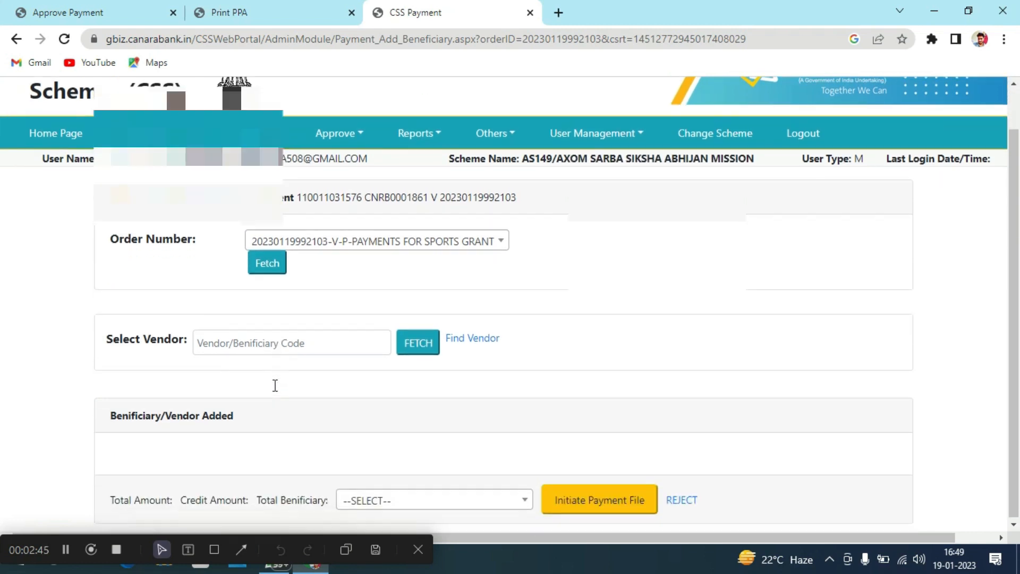
{"action": "left_click", "coordinate": [267, 347]}
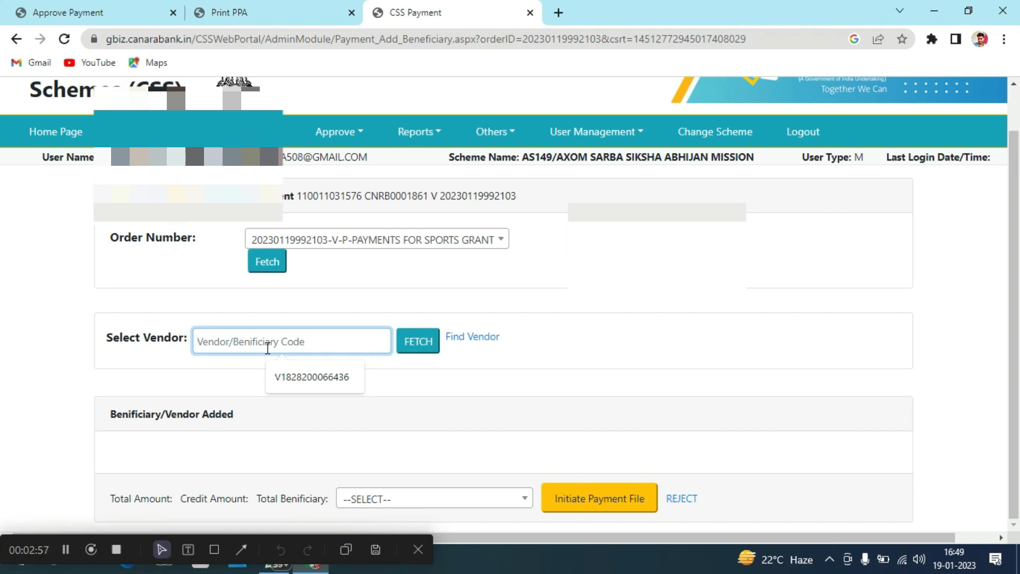
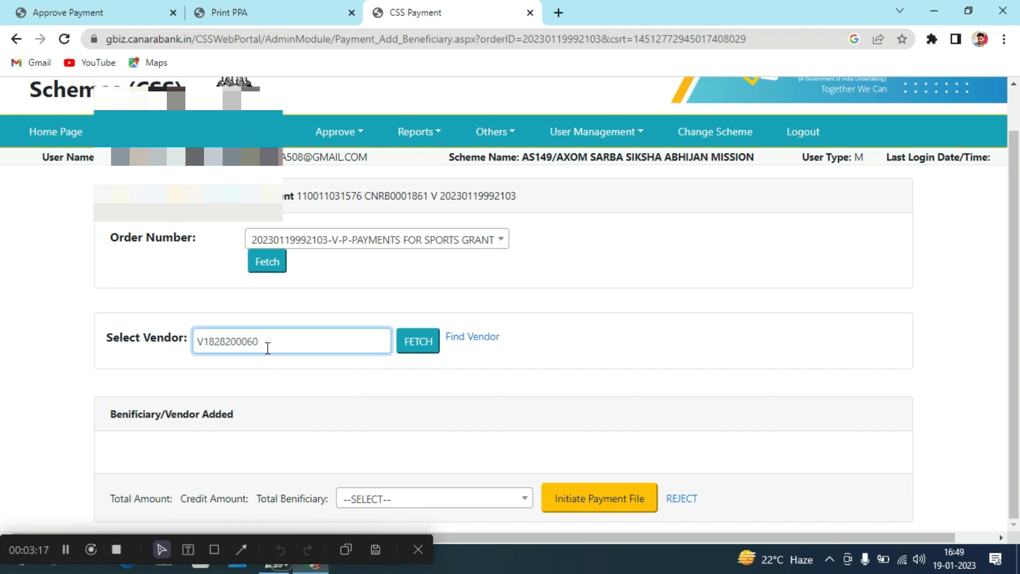
{"action": "left_click", "coordinate": [412, 355]}
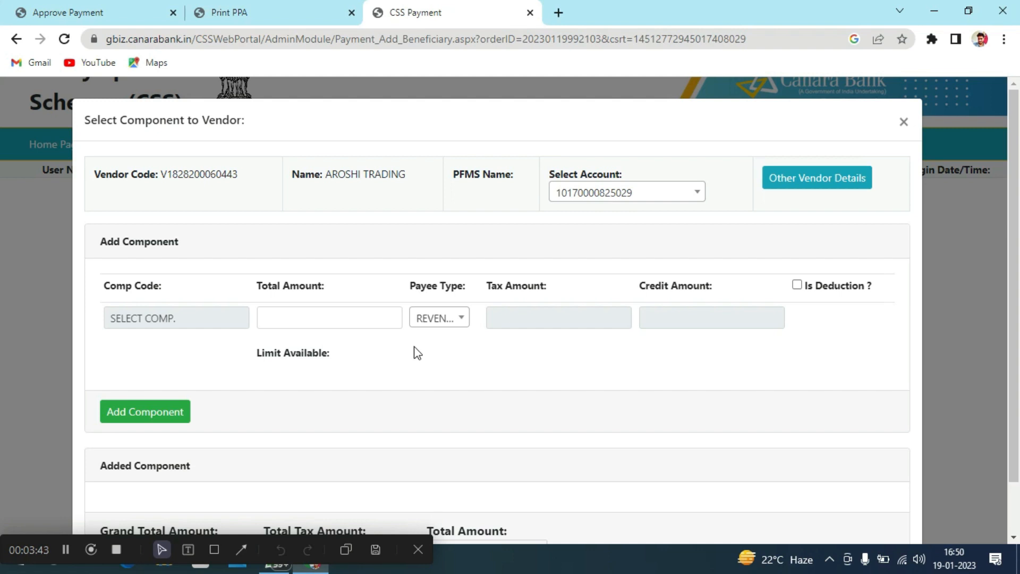
Dismiss the missing-component warning and open scheme AS149's Component Selector from Comp Code
{"action": "scroll", "coordinate": [339, 436], "scroll_direction": "down", "scroll_amount": 1}
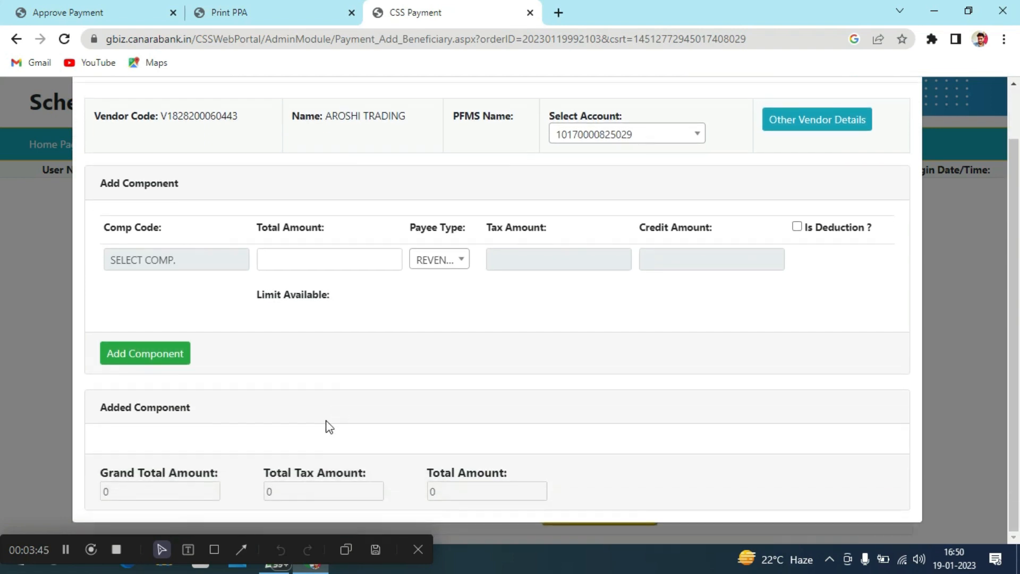
{"action": "left_click", "coordinate": [176, 357]}
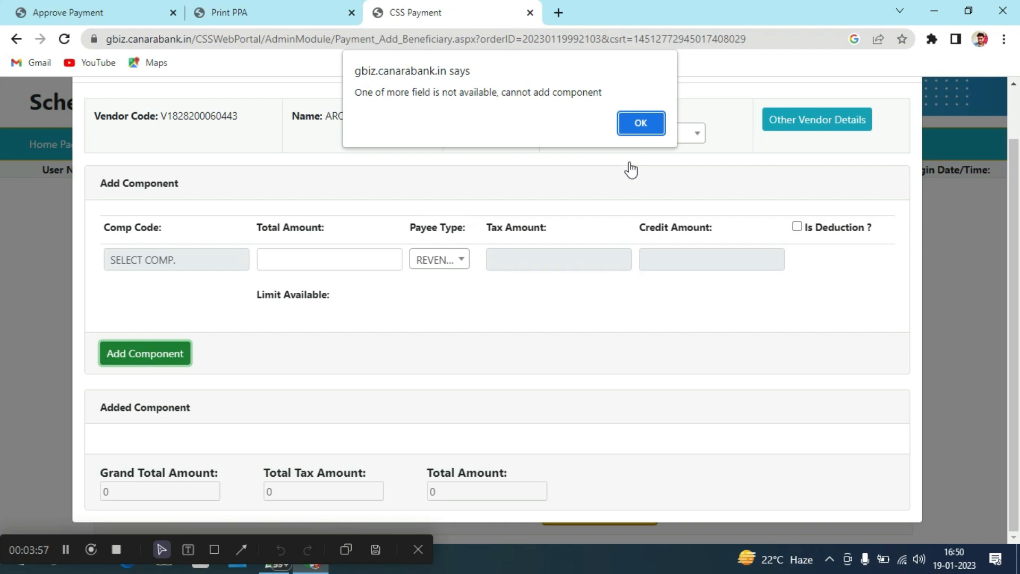
{"action": "left_click", "coordinate": [639, 131]}
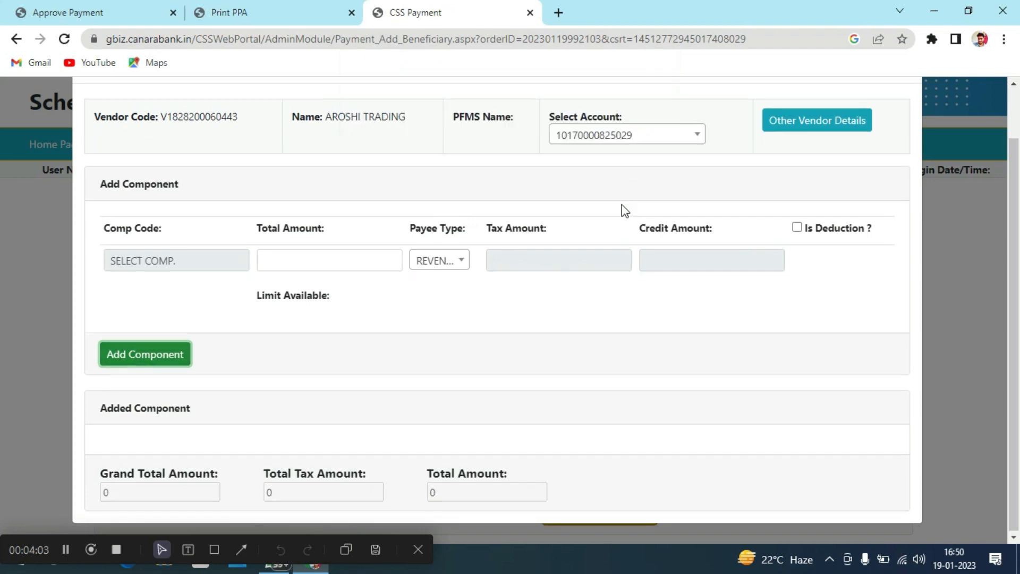
{"action": "scroll", "coordinate": [623, 207], "scroll_direction": "up", "scroll_amount": 1}
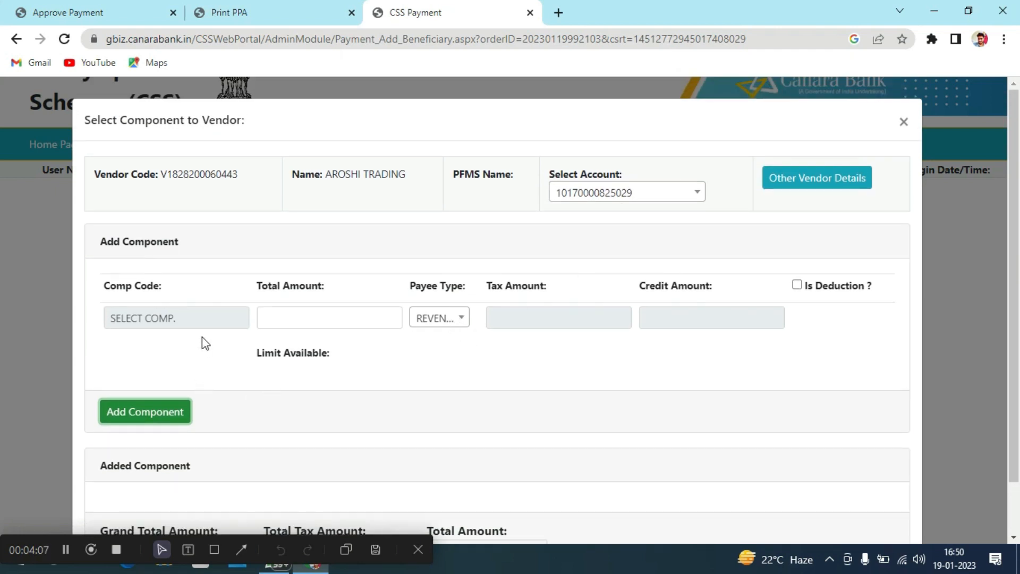
{"action": "left_click", "coordinate": [207, 320]}
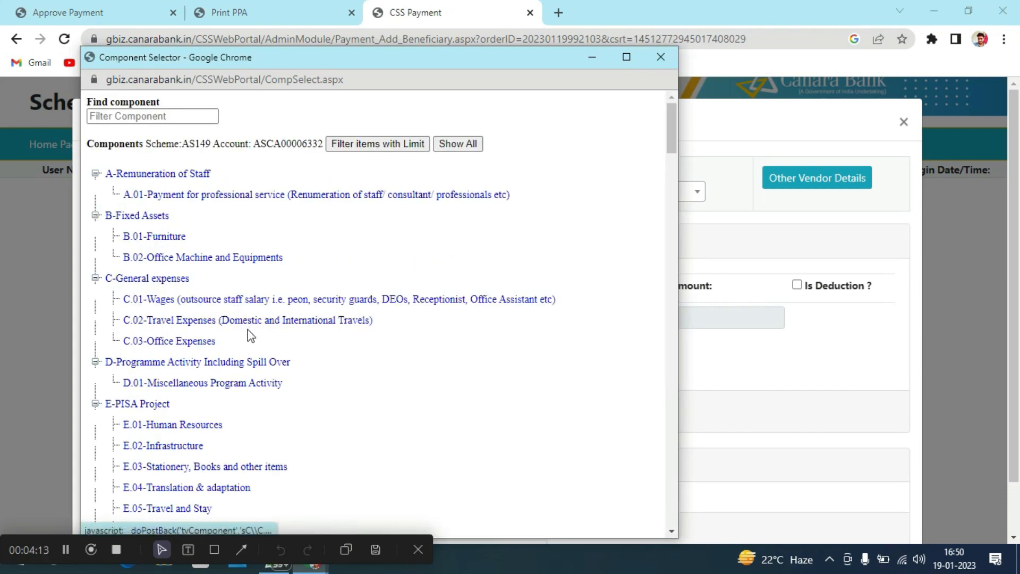
Select F.01.29-Sports and Physical Education (Elementary) in the component tree
{"action": "scroll", "coordinate": [250, 334], "scroll_direction": "down", "scroll_amount": 3}
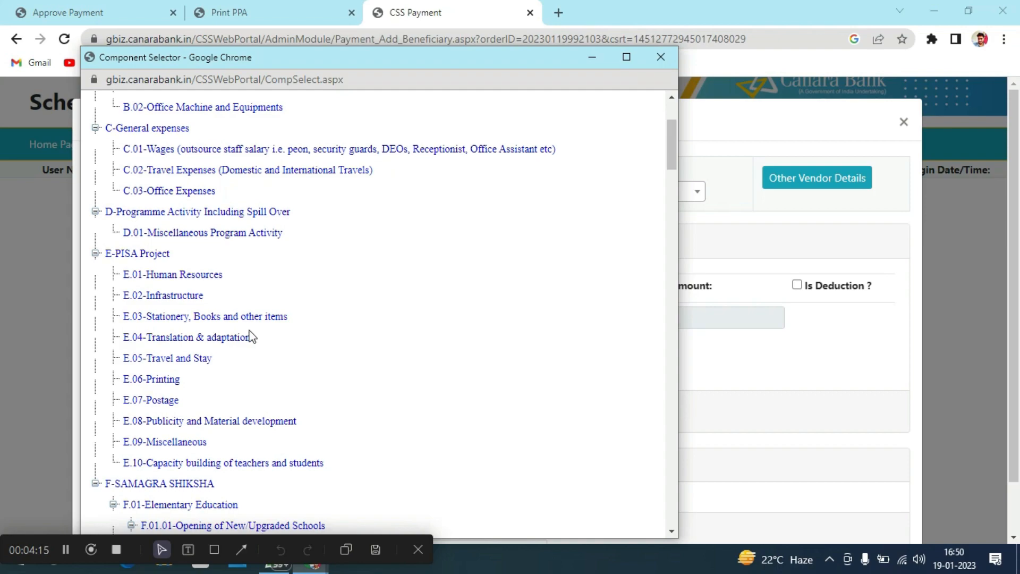
{"action": "scroll", "coordinate": [250, 335], "scroll_direction": "down", "scroll_amount": 4}
{"action": "scroll", "coordinate": [250, 334], "scroll_direction": "down", "scroll_amount": 20}
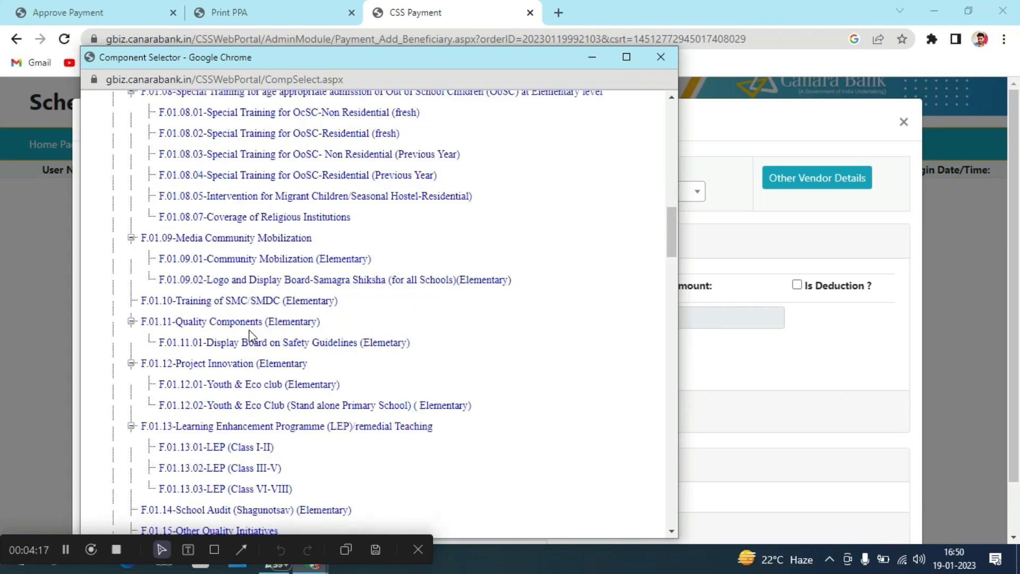
{"action": "scroll", "coordinate": [250, 334], "scroll_direction": "down", "scroll_amount": 16}
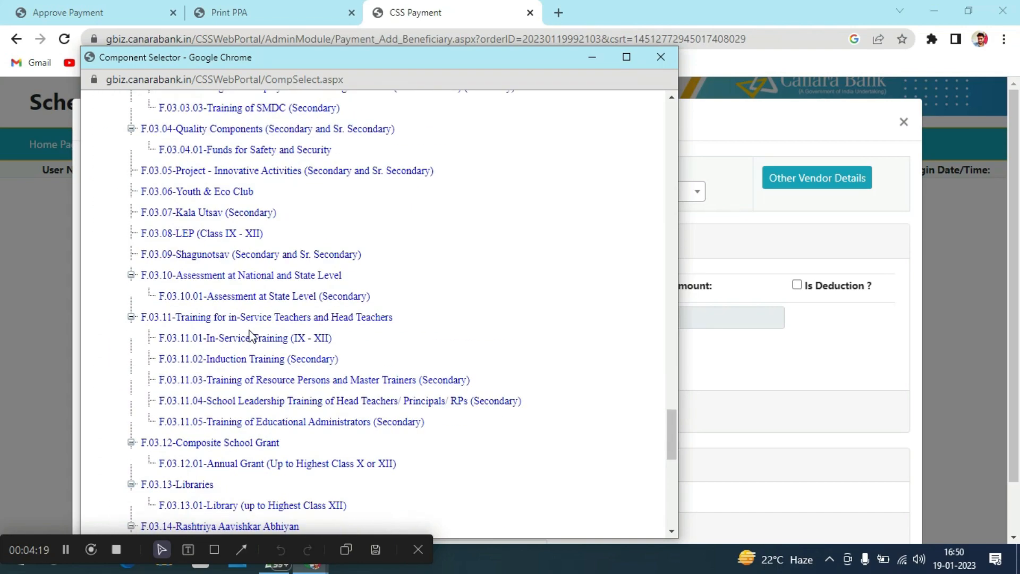
{"action": "scroll", "coordinate": [250, 335], "scroll_direction": "down", "scroll_amount": 8}
{"action": "scroll", "coordinate": [252, 335], "scroll_direction": "down", "scroll_amount": 2}
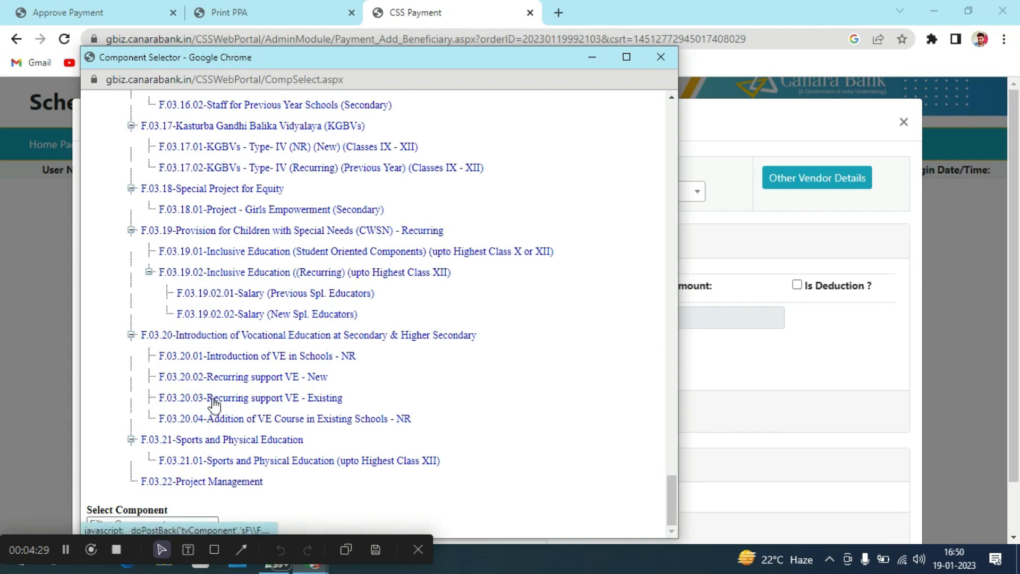
{"action": "scroll", "coordinate": [214, 405], "scroll_direction": "up", "scroll_amount": 3}
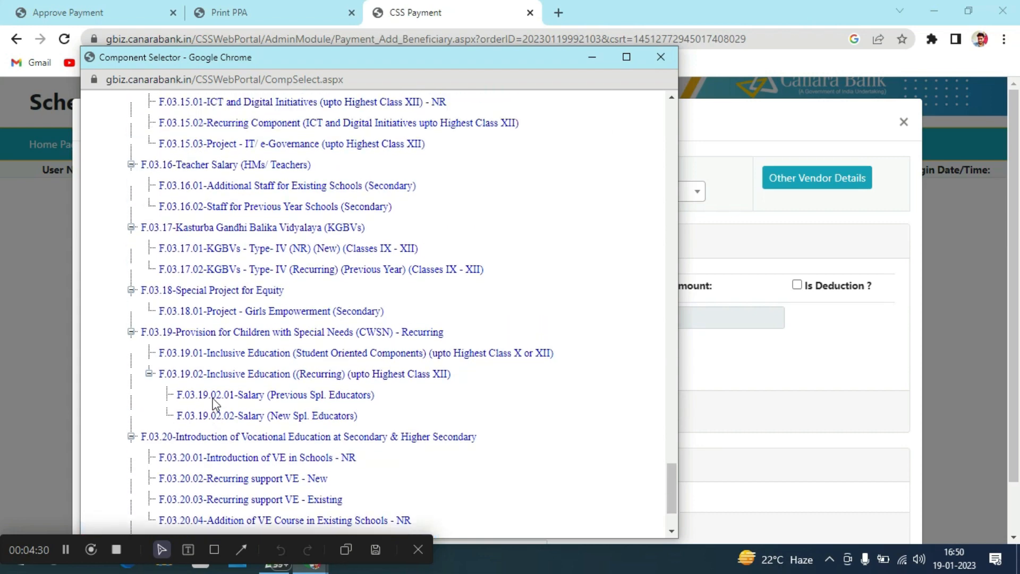
{"action": "scroll", "coordinate": [214, 405], "scroll_direction": "up", "scroll_amount": 3}
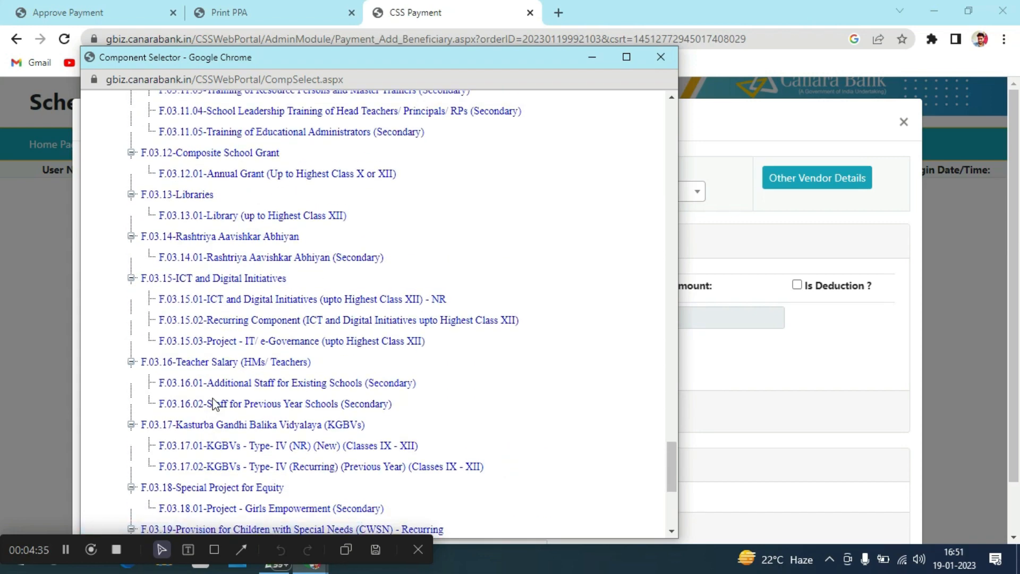
{"action": "scroll", "coordinate": [214, 405], "scroll_direction": "up", "scroll_amount": 3}
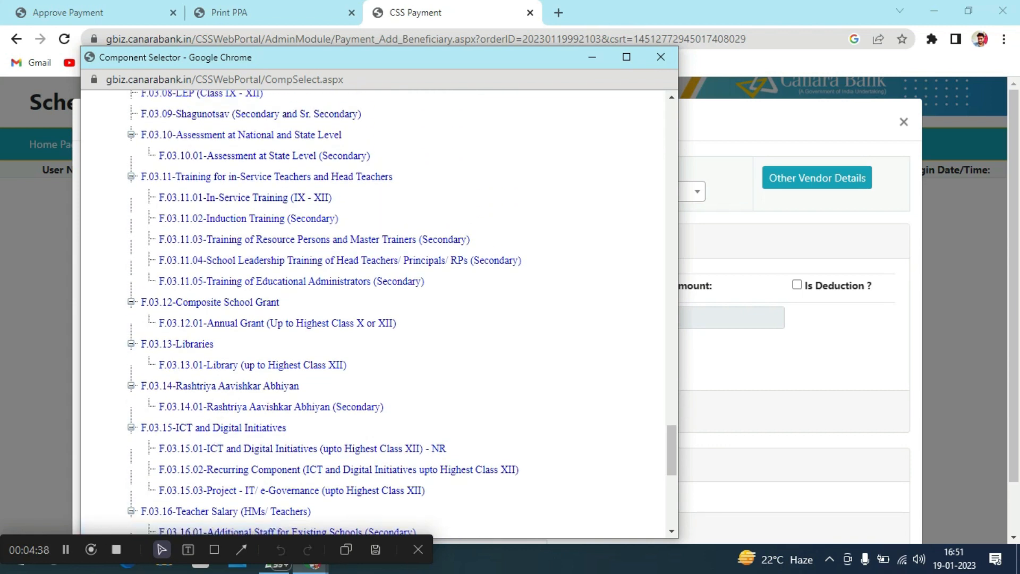
{"action": "scroll", "coordinate": [107, 505], "scroll_direction": "up", "scroll_amount": 15}
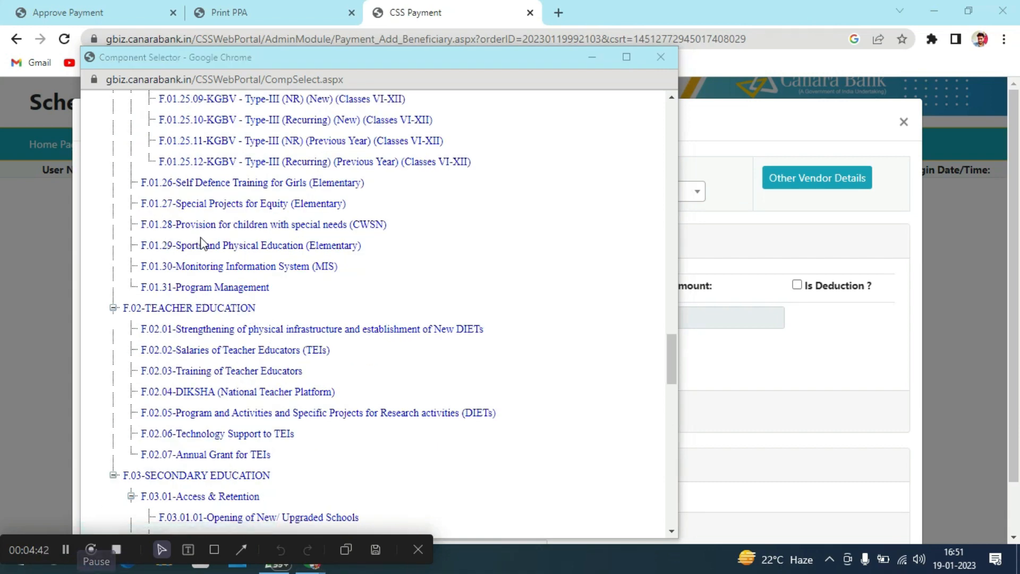
{"action": "left_click", "coordinate": [271, 248]}
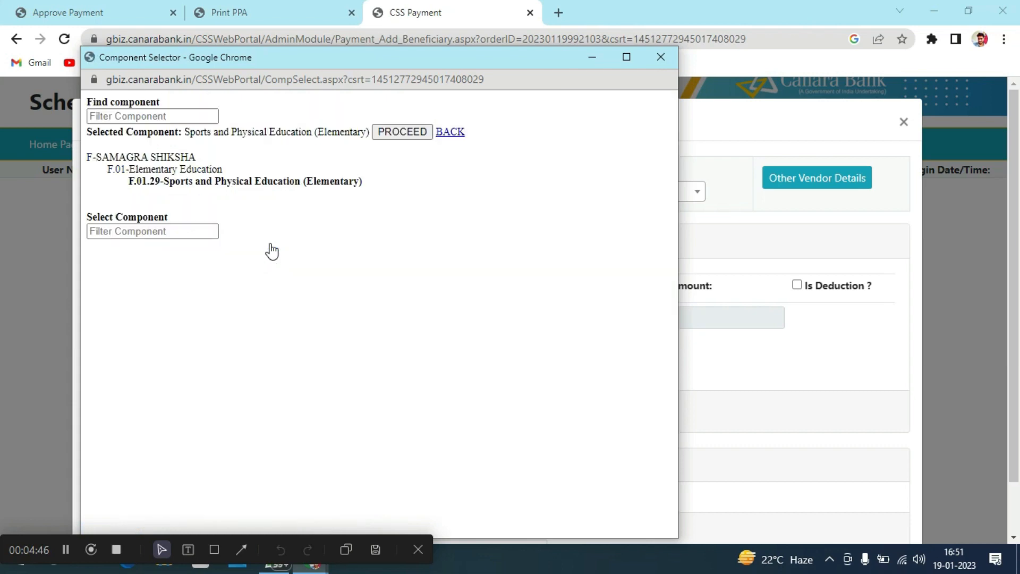
Add the F.01.29 component with a total amount of 5000
{"action": "left_click", "coordinate": [394, 131]}
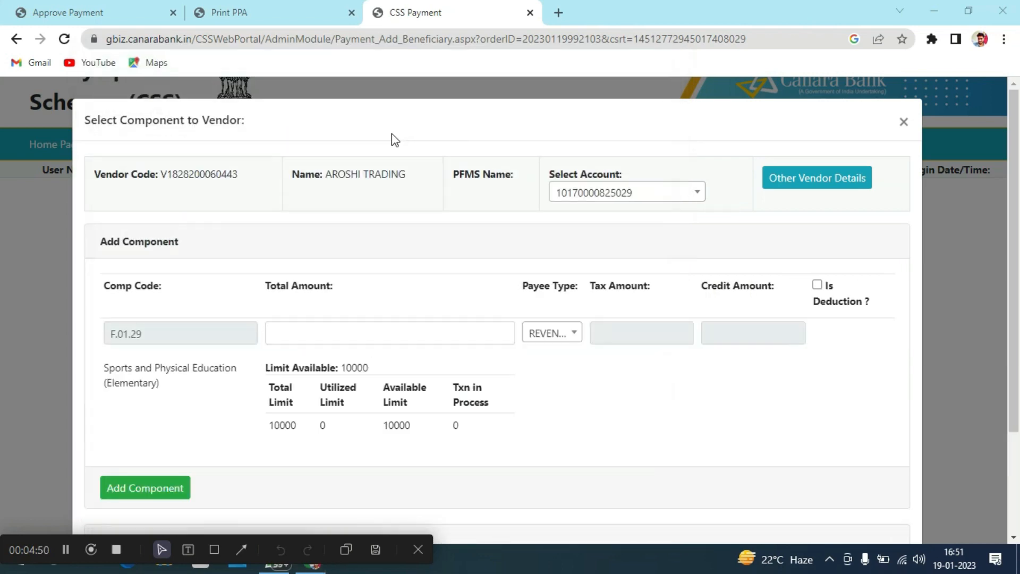
{"action": "left_click", "coordinate": [425, 337]}
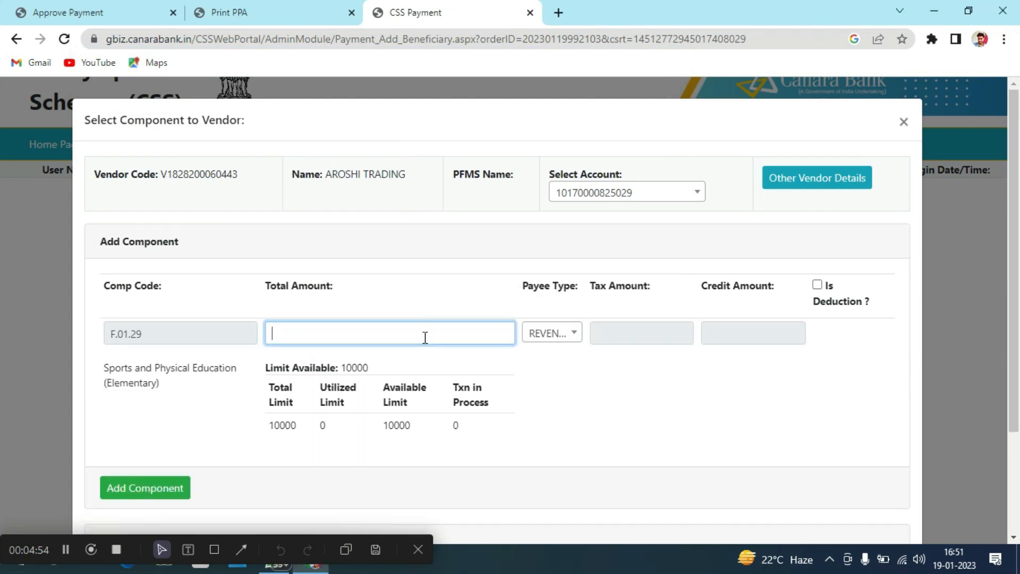
{"action": "type", "text": "5000"}
{"action": "scroll", "coordinate": [429, 353], "scroll_direction": "down", "scroll_amount": 3}
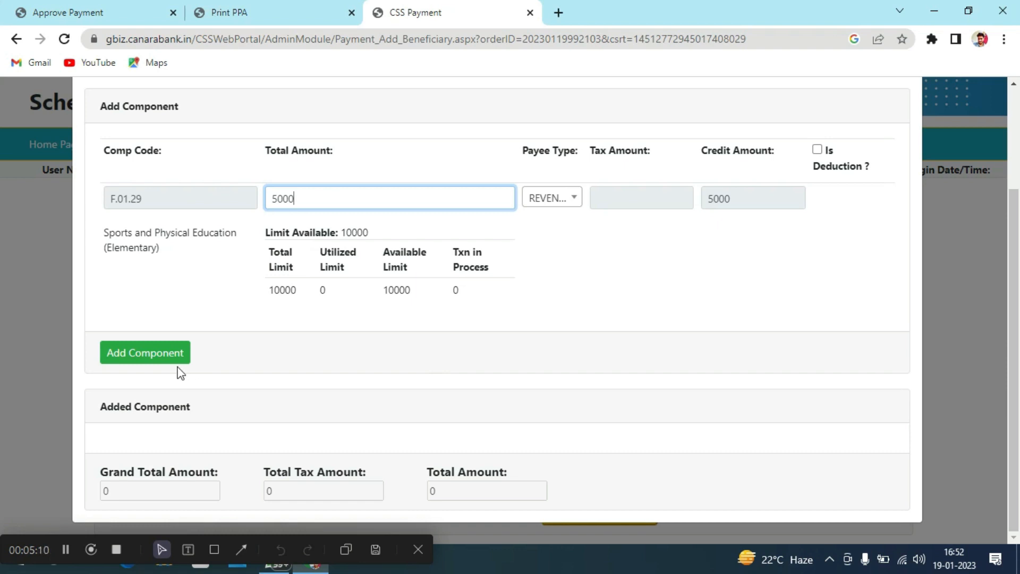
{"action": "left_click", "coordinate": [170, 355]}
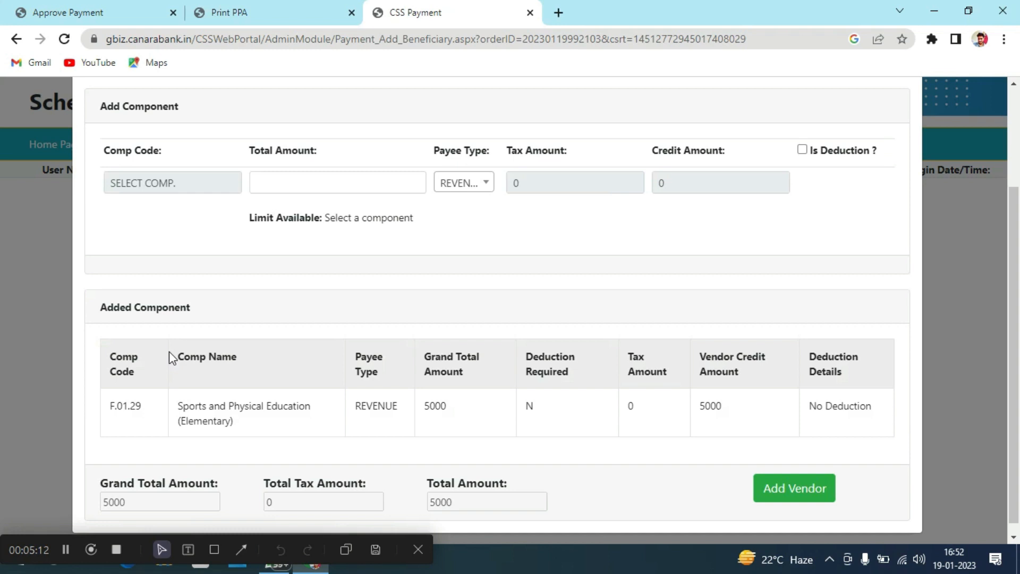
{"action": "scroll", "coordinate": [478, 402], "scroll_direction": "down", "scroll_amount": 1}
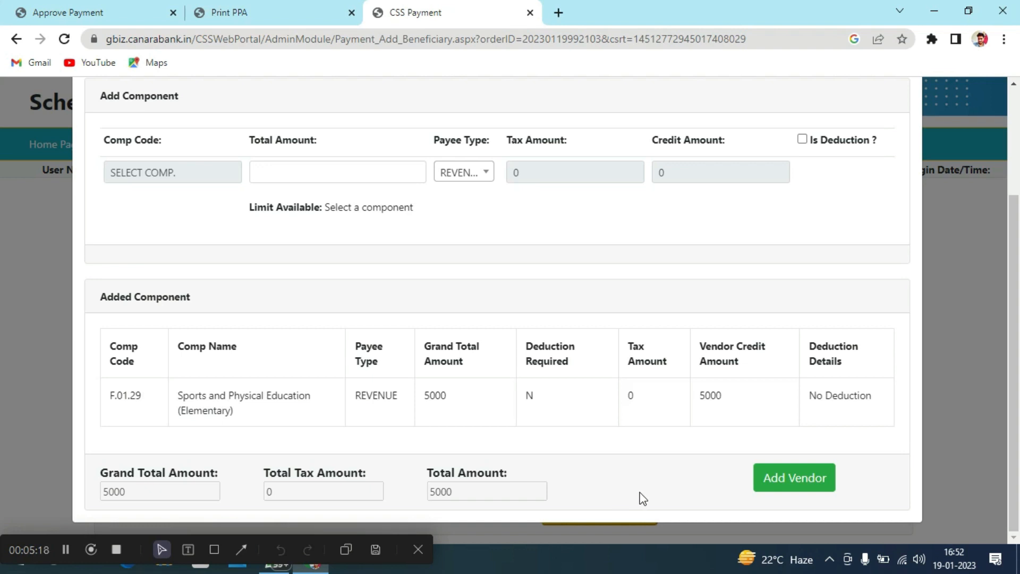
Scroll up in the Select Component to Vendor dialog
{"action": "scroll", "coordinate": [643, 499], "scroll_direction": "up", "scroll_amount": 1}
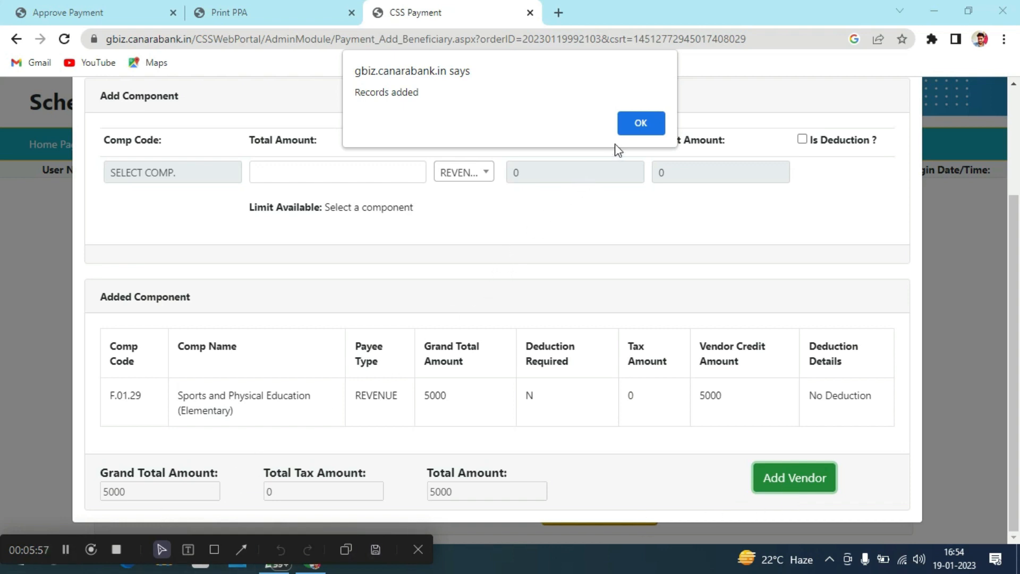
{"action": "left_click", "coordinate": [633, 124]}
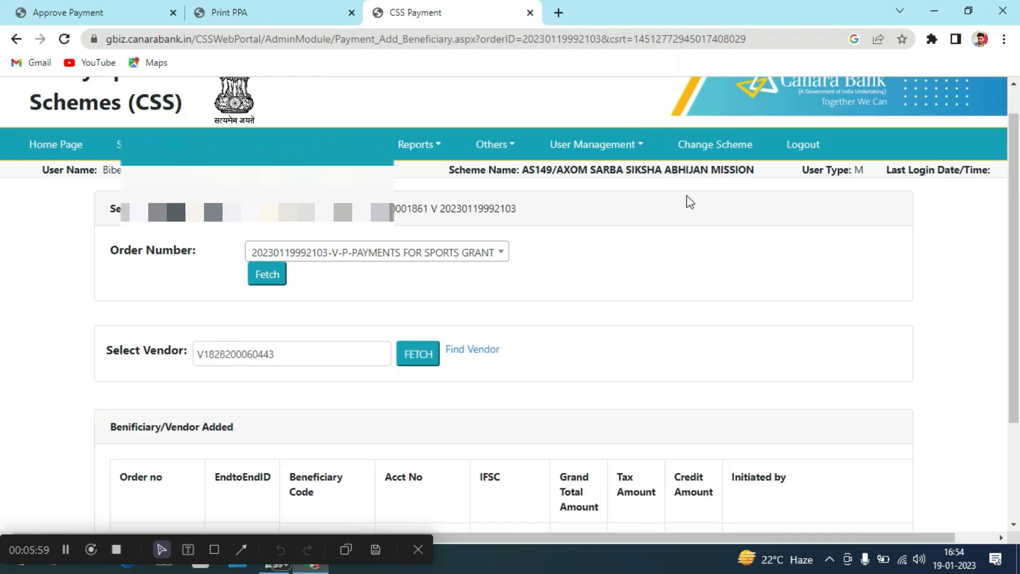
{"action": "scroll", "coordinate": [616, 311], "scroll_direction": "down", "scroll_amount": 2}
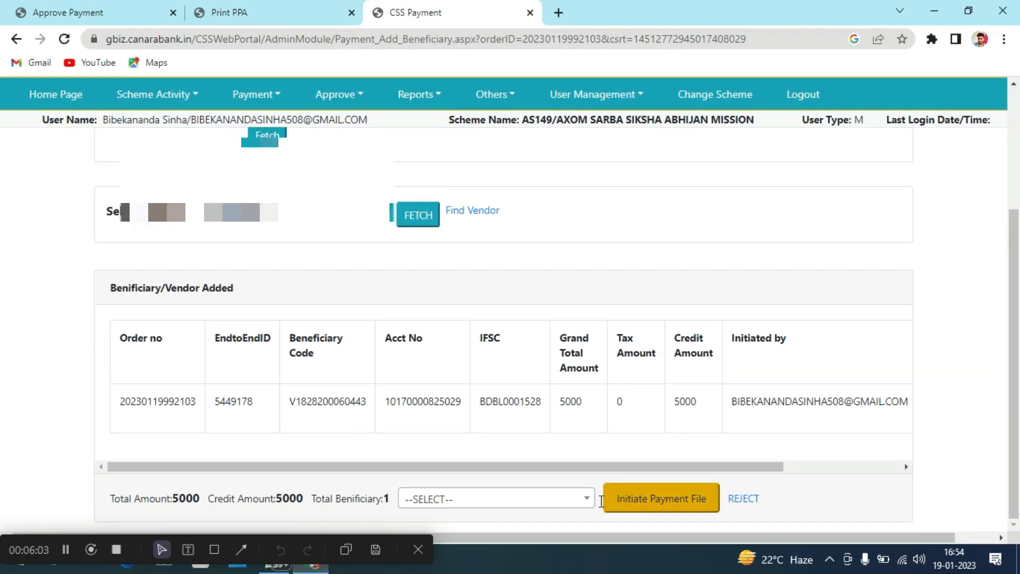
{"action": "left_click", "coordinate": [562, 505]}
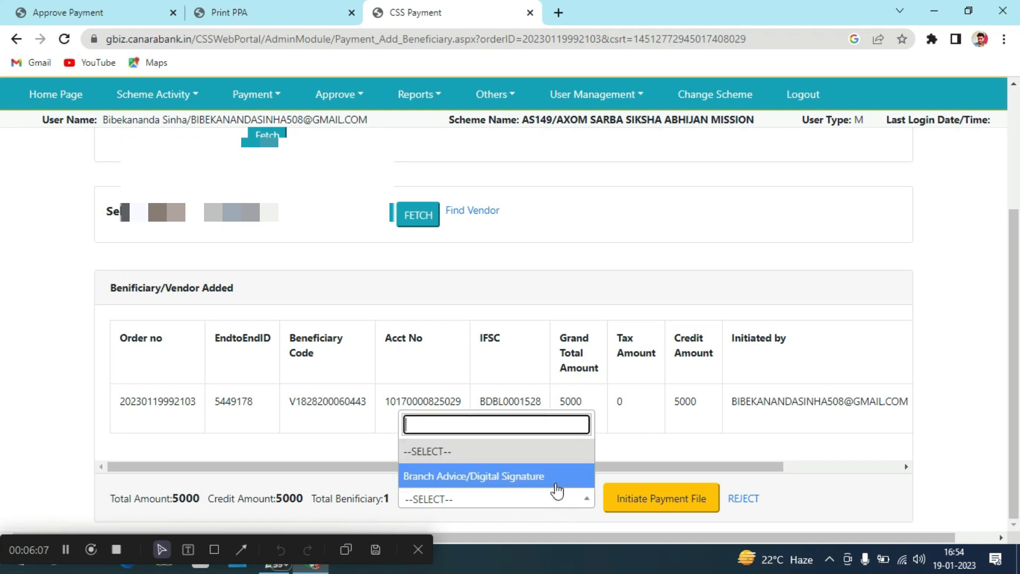
{"action": "left_click", "coordinate": [556, 484]}
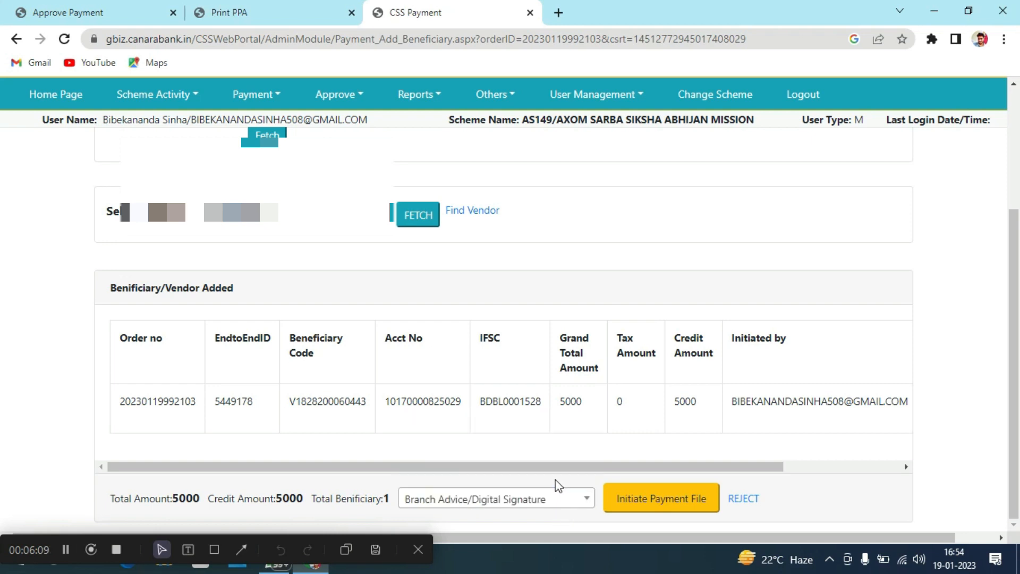
{"action": "left_click", "coordinate": [635, 507]}
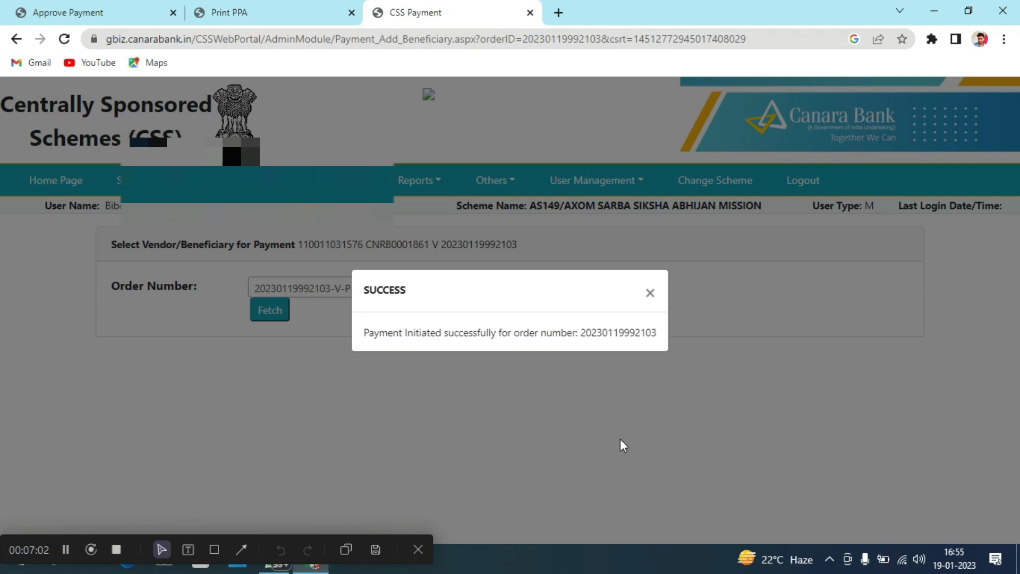
{"action": "left_click", "coordinate": [650, 292]}
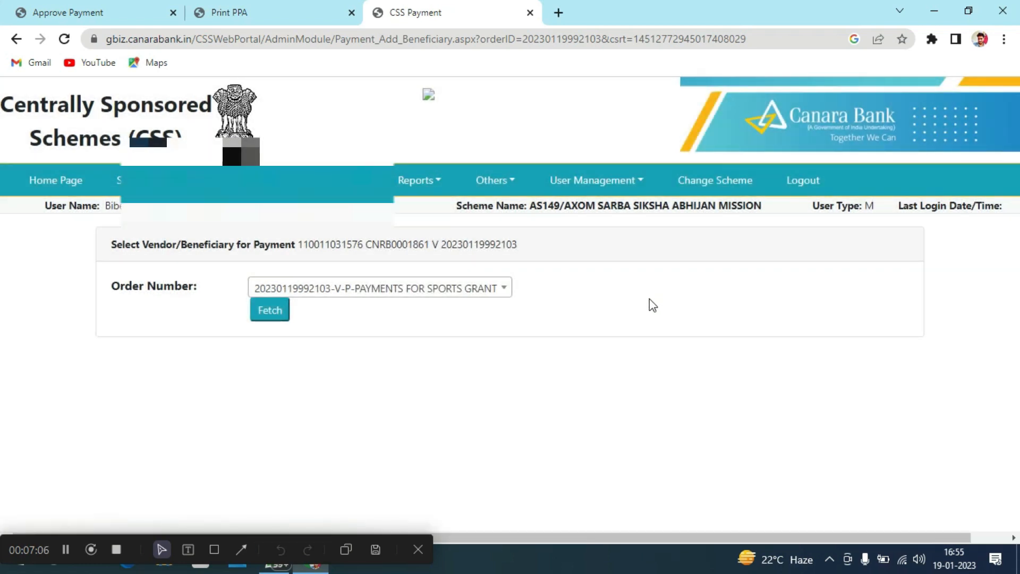
In a new tab, close the news notice and go to the Approve Payment File page
{"action": "left_click", "coordinate": [558, 17]}
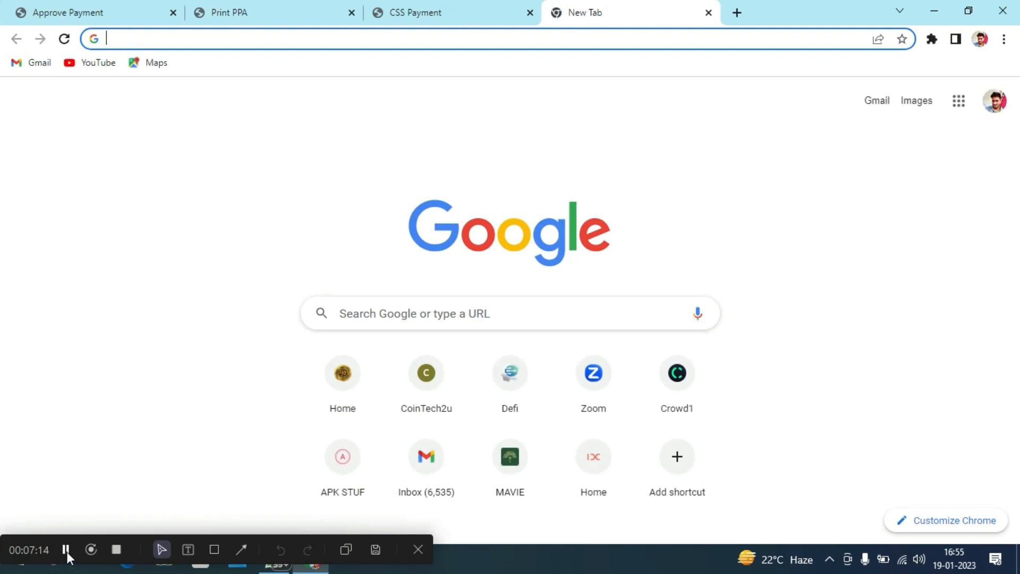
{"action": "left_click", "coordinate": [65, 550]}
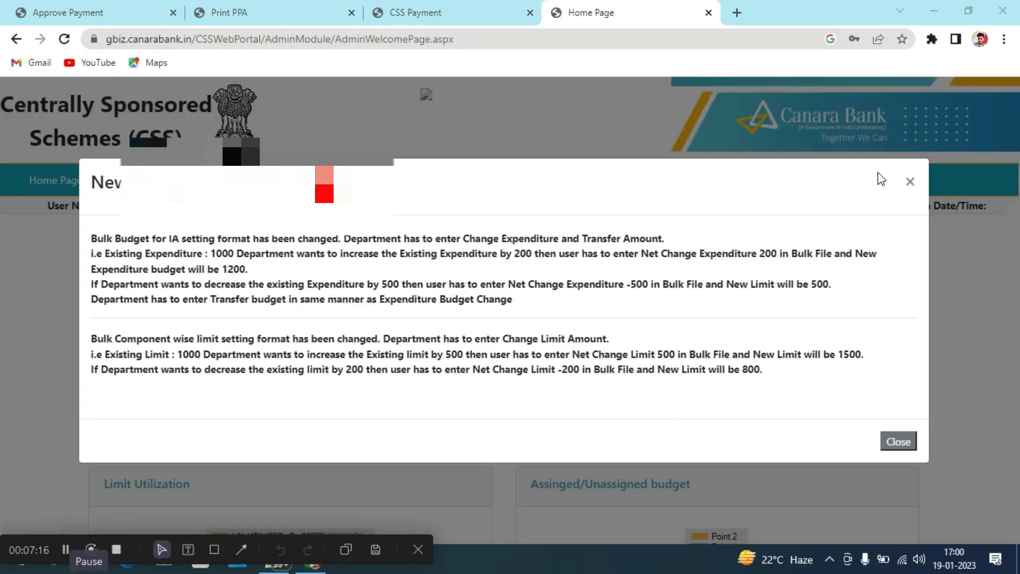
{"action": "left_click", "coordinate": [909, 185]}
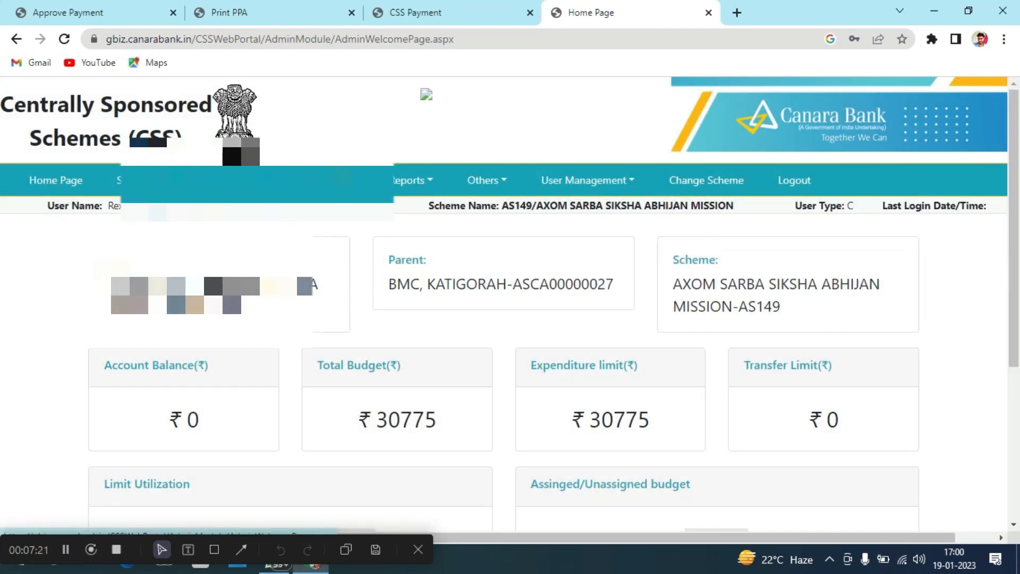
{"action": "left_click", "coordinate": [340, 183]}
{"action": "mouse_move", "coordinate": [368, 249]}
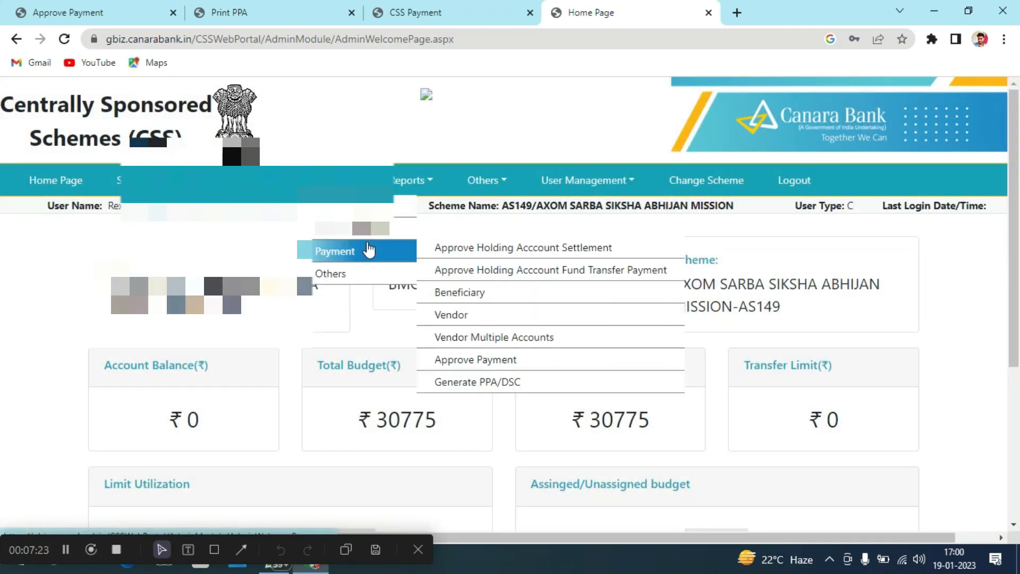
{"action": "left_click", "coordinate": [517, 360]}
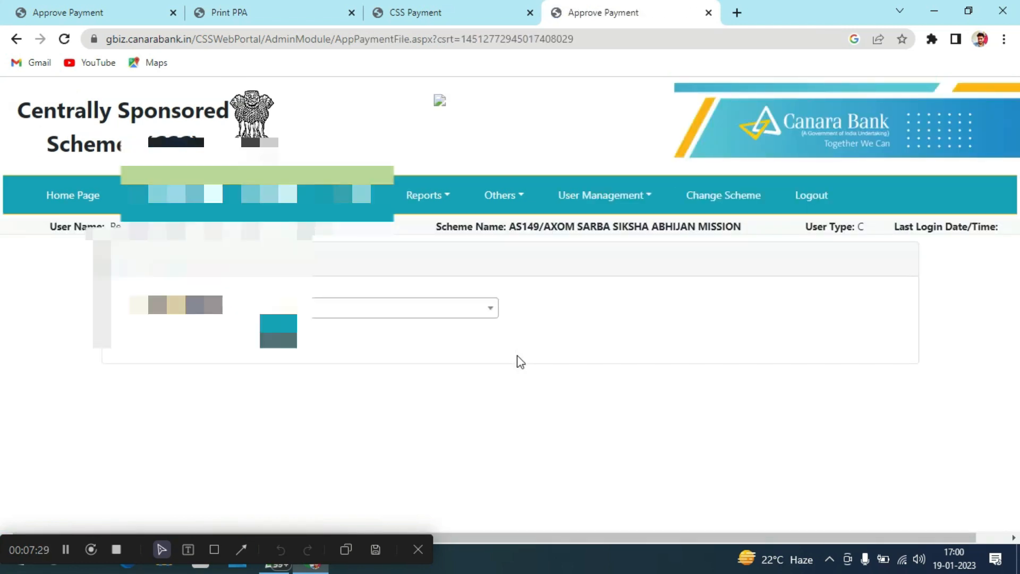
{"action": "left_click", "coordinate": [464, 315]}
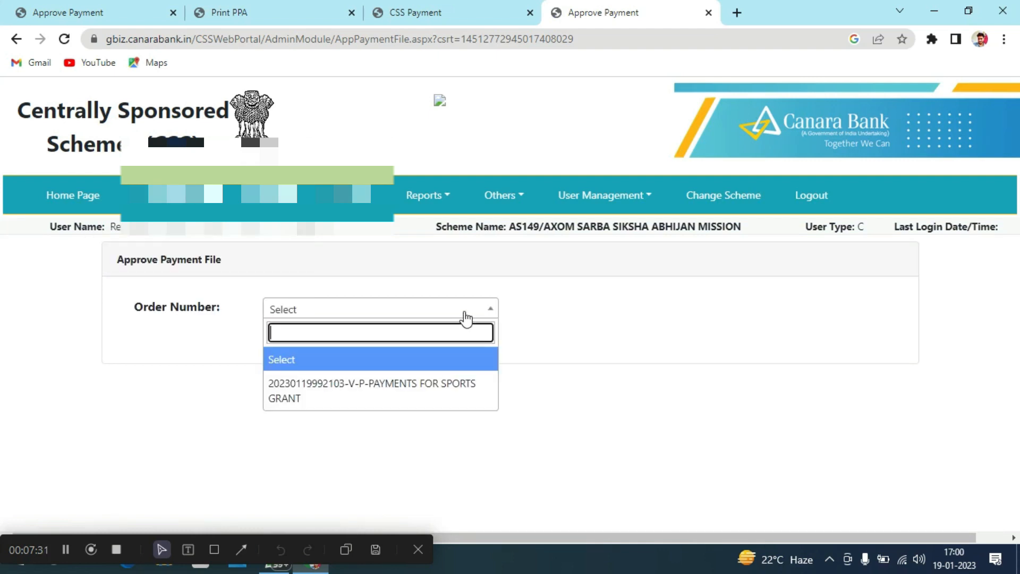
{"action": "left_click", "coordinate": [477, 378]}
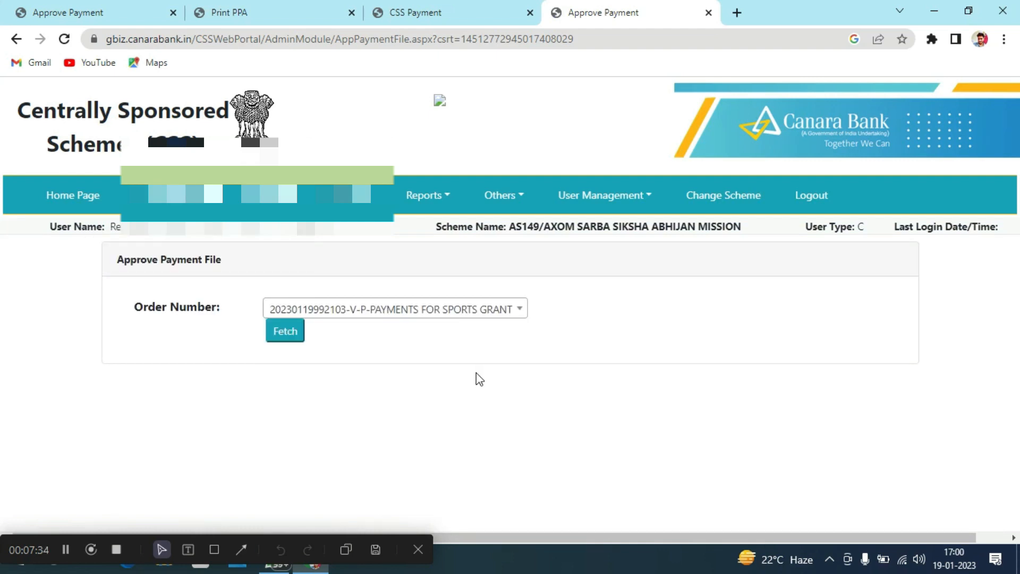
{"action": "left_click", "coordinate": [291, 339]}
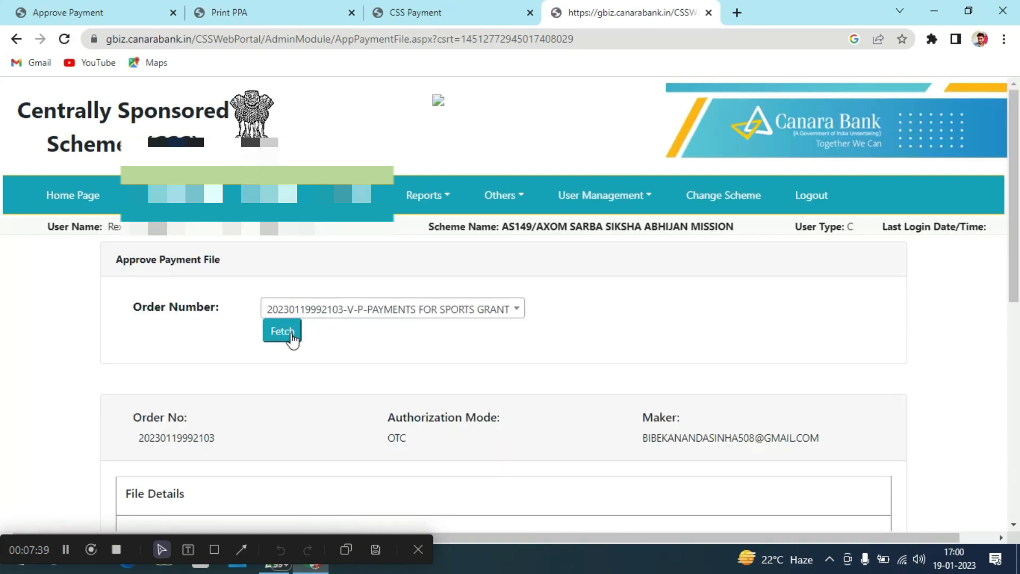
{"action": "scroll", "coordinate": [355, 369], "scroll_direction": "down", "scroll_amount": 10}
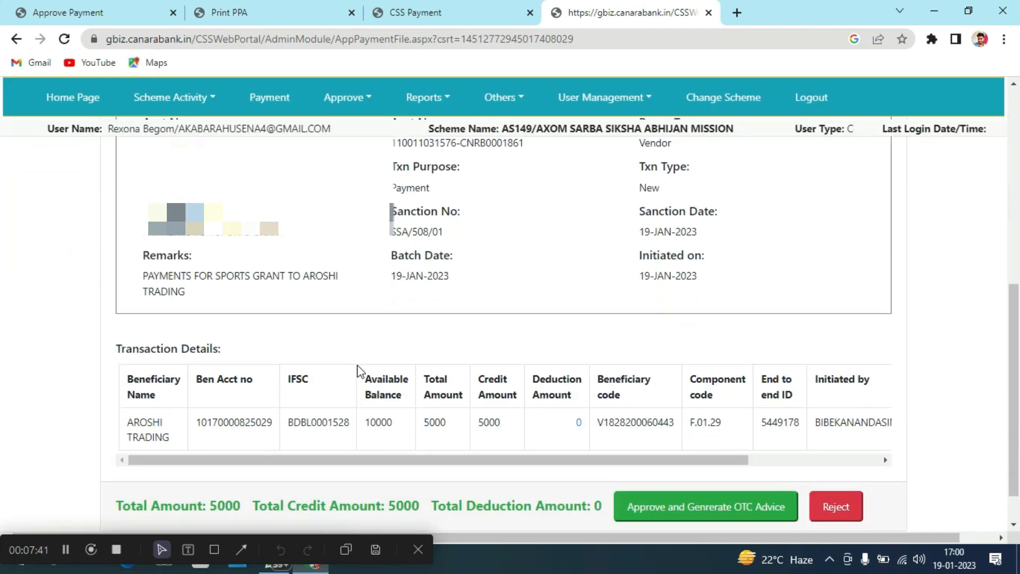
{"action": "left_click", "coordinate": [722, 460]}
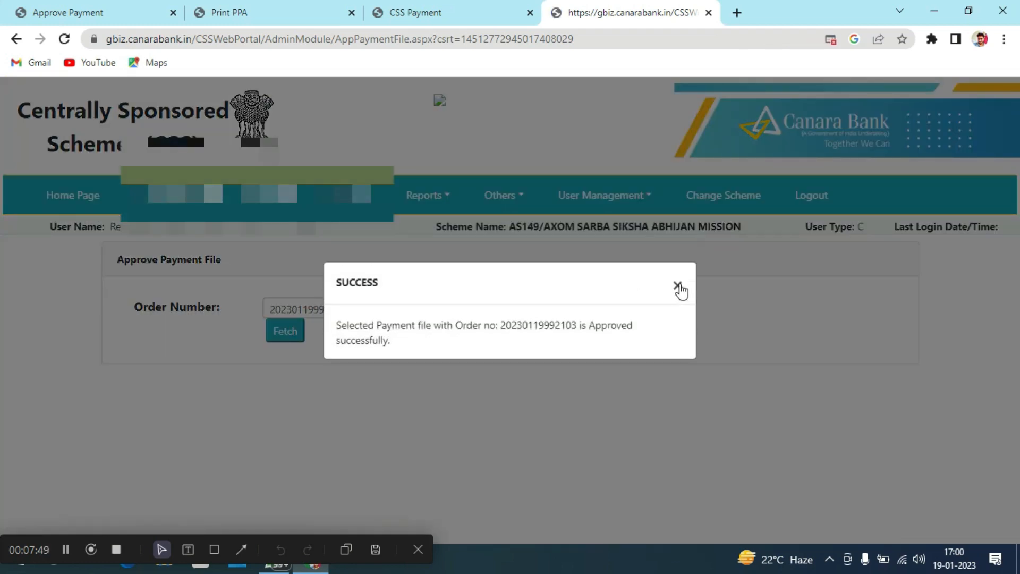
{"action": "left_click", "coordinate": [678, 287]}
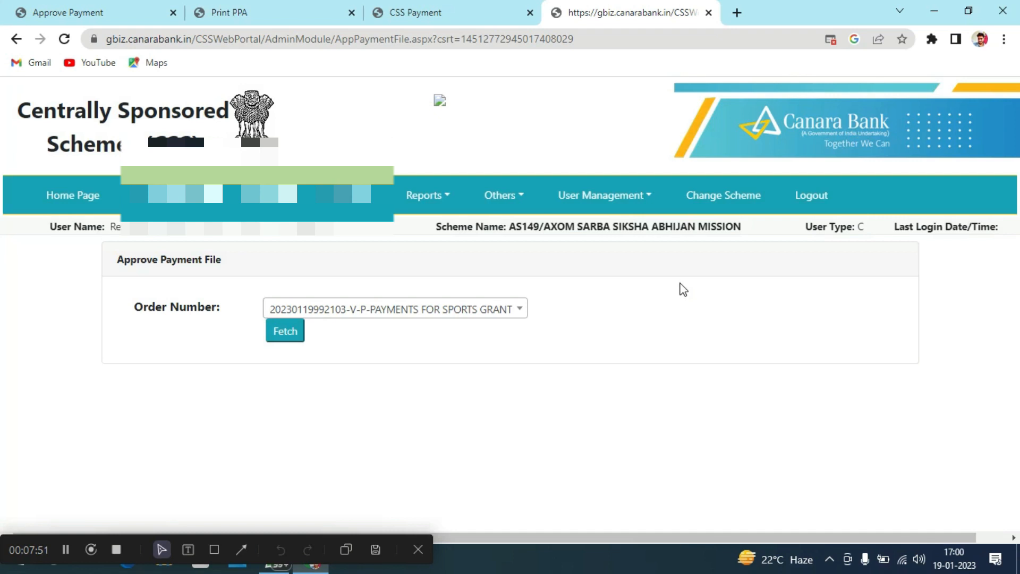
Check the home dashboard's Rs.5000 limit utilization, then return to the payment initiation tab's Payment File menu
{"action": "left_click", "coordinate": [70, 198]}
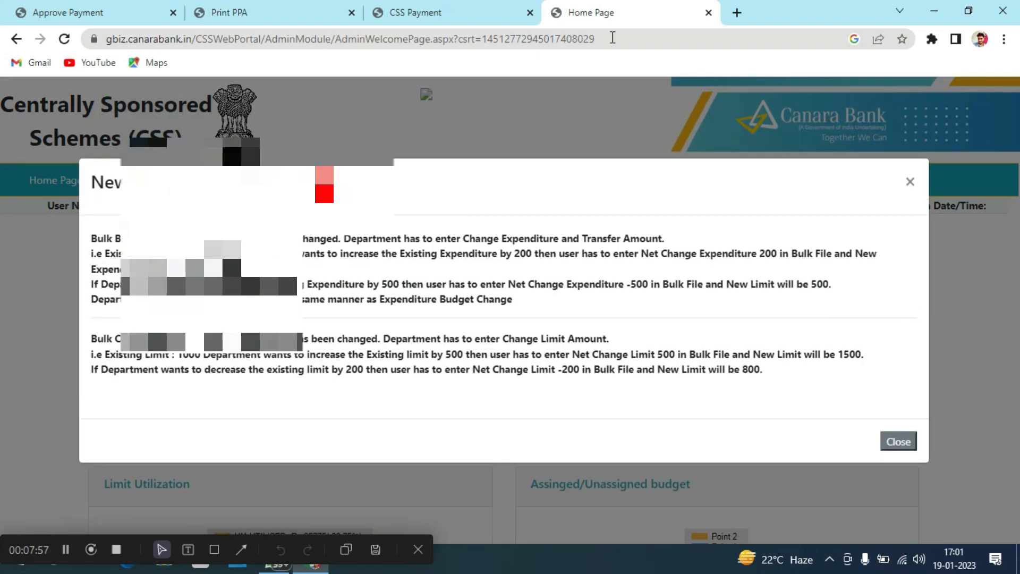
{"action": "left_click", "coordinate": [910, 181]}
{"action": "scroll", "coordinate": [717, 317], "scroll_direction": "down", "scroll_amount": 4}
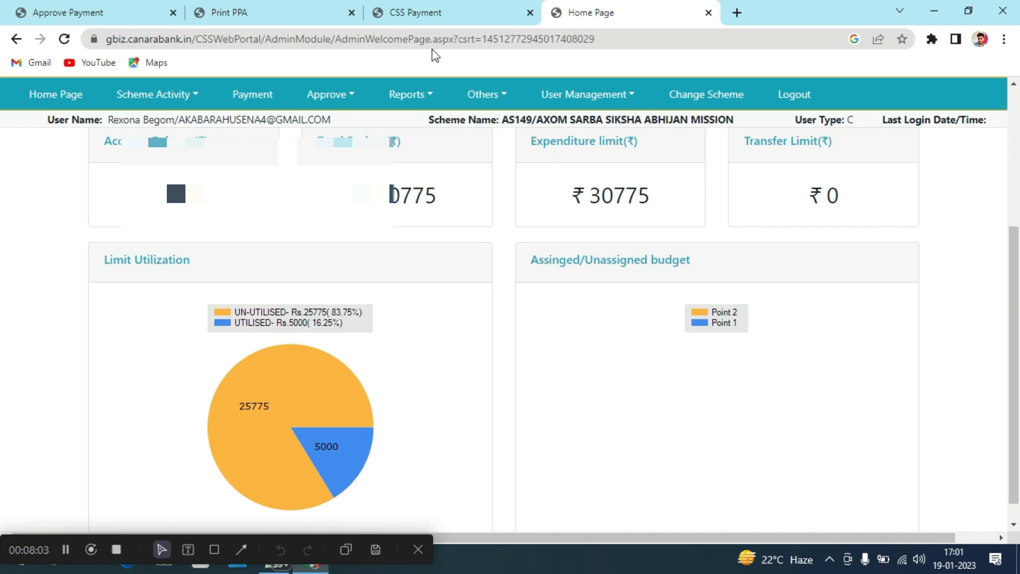
{"action": "left_click", "coordinate": [450, 12]}
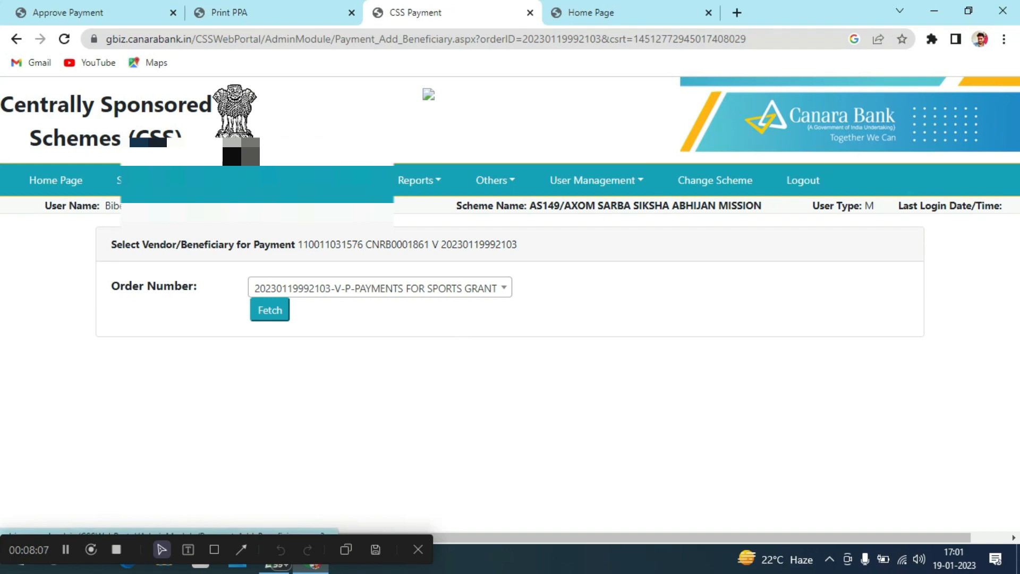
{"action": "left_click", "coordinate": [250, 191]}
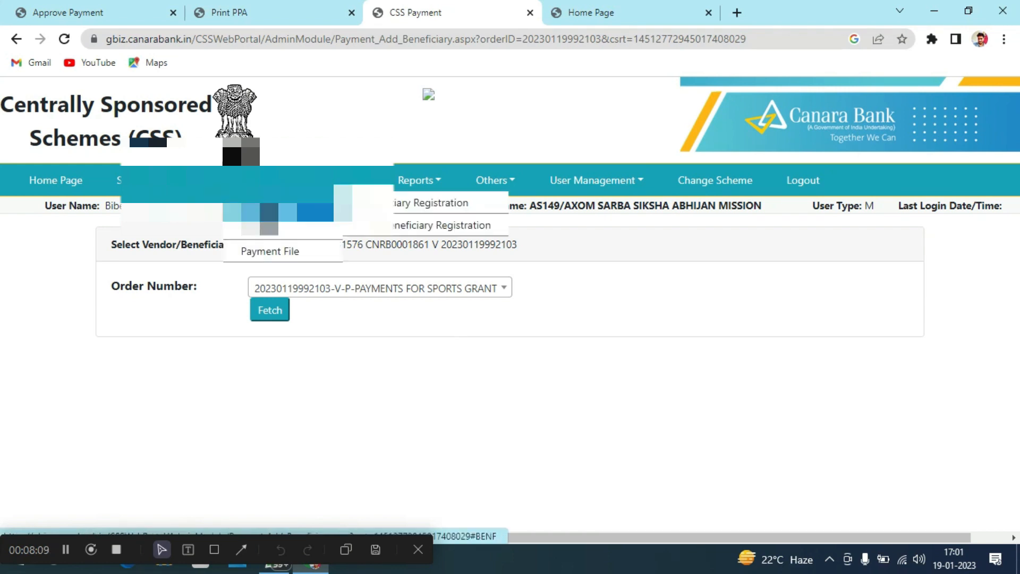
Close the news notice and go to the Payment File > Print PPA page
{"action": "mouse_move", "coordinate": [291, 234]}
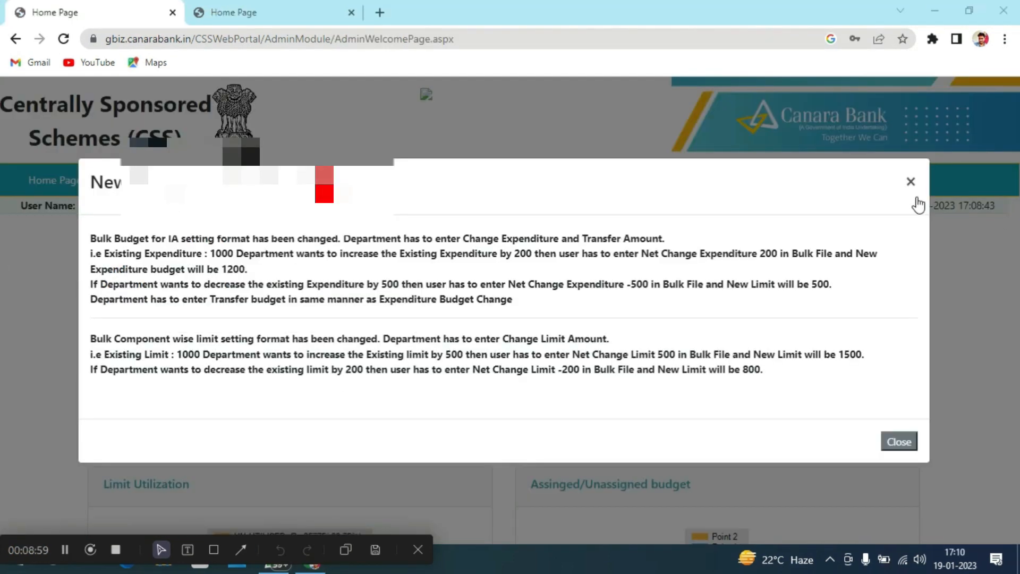
{"action": "left_click", "coordinate": [911, 182]}
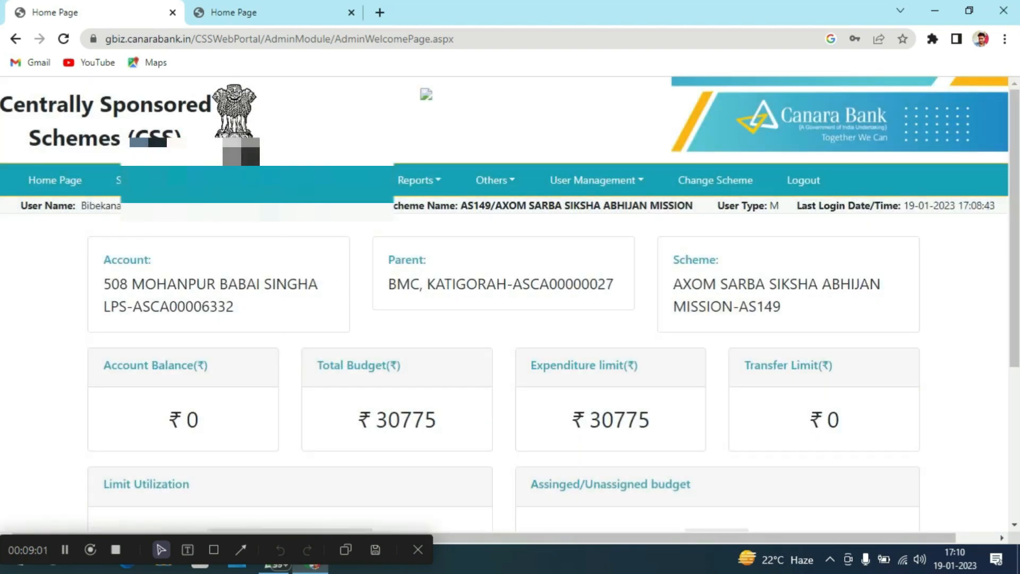
{"action": "left_click", "coordinate": [270, 192]}
{"action": "mouse_move", "coordinate": [274, 237]}
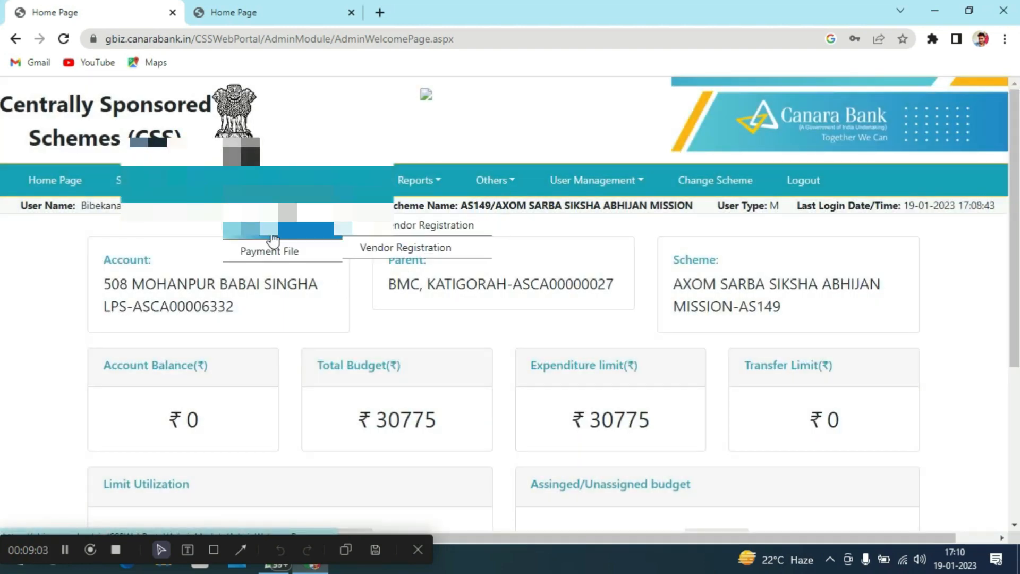
{"action": "left_click", "coordinate": [378, 246]}
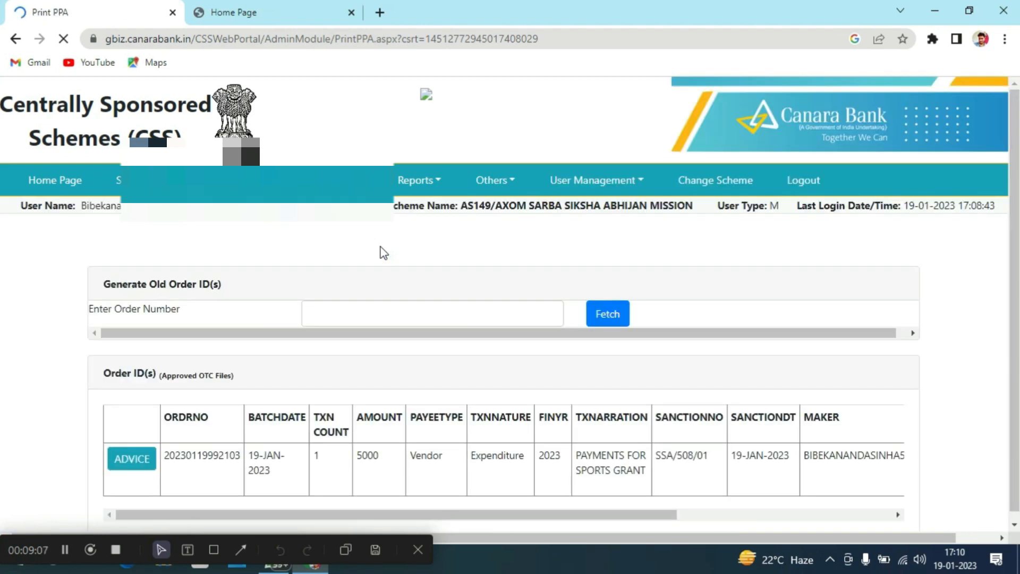
{"action": "left_click", "coordinate": [143, 460]}
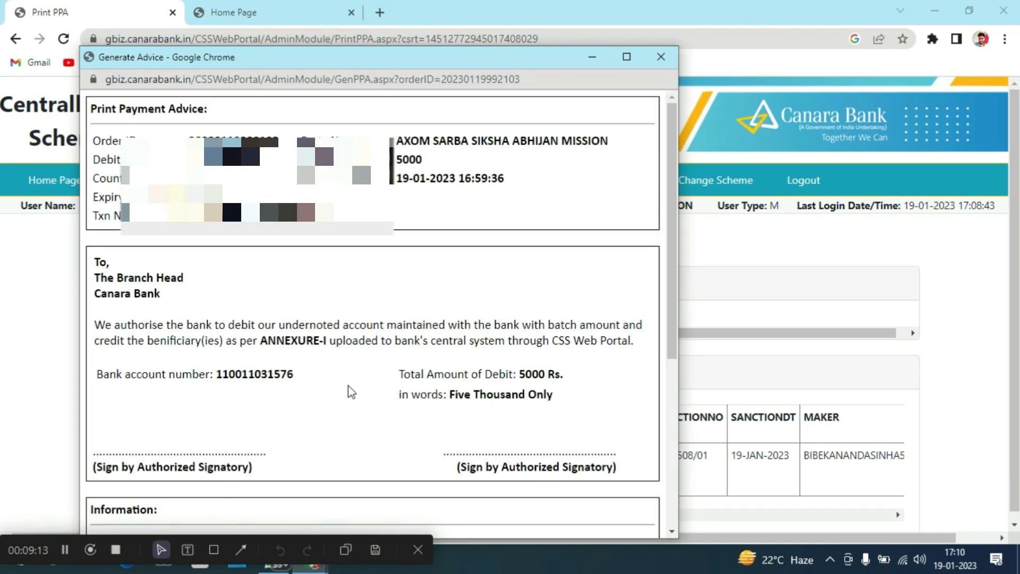
{"action": "scroll", "coordinate": [350, 393], "scroll_direction": "down", "scroll_amount": 5}
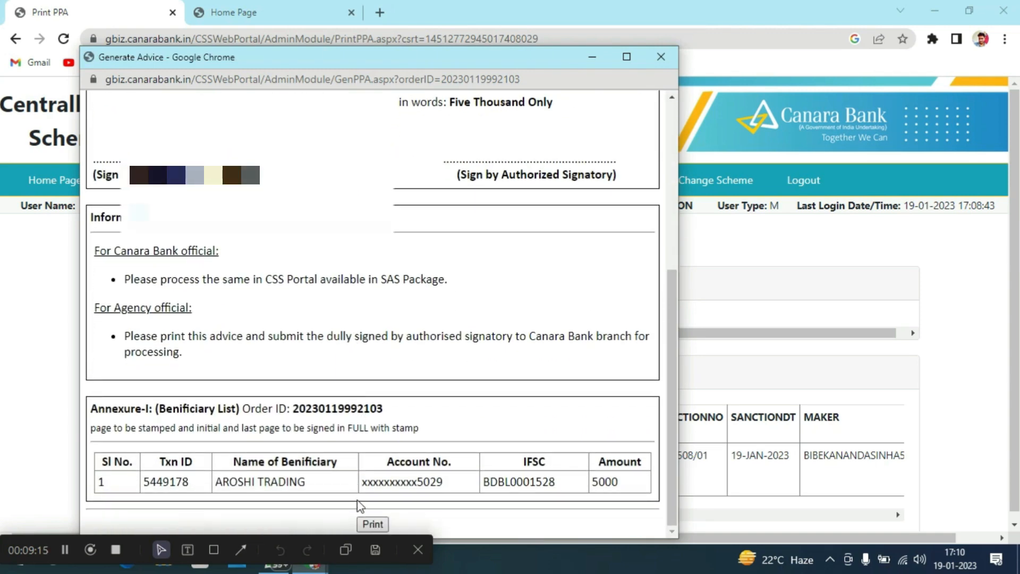
{"action": "left_click", "coordinate": [366, 522]}
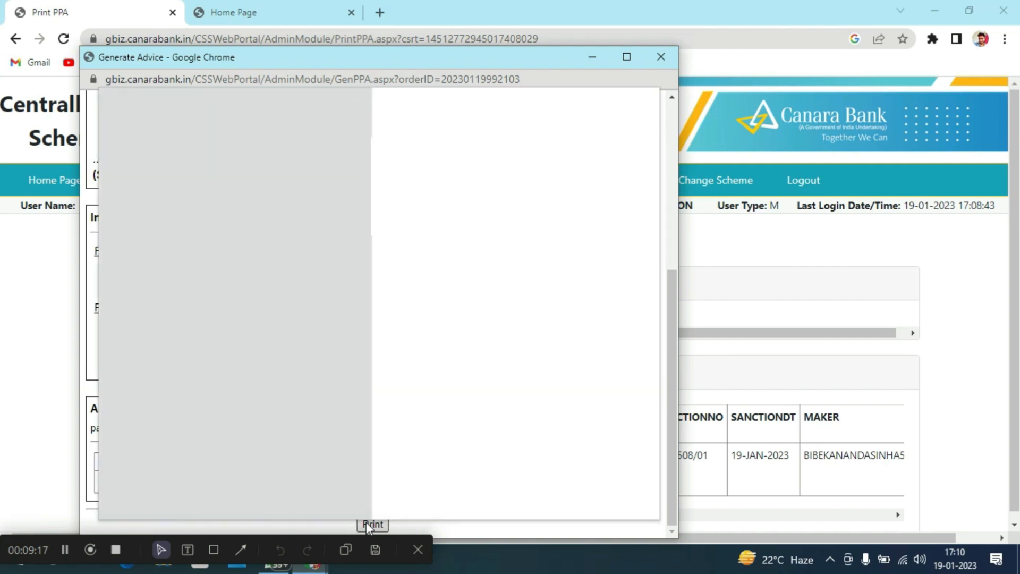